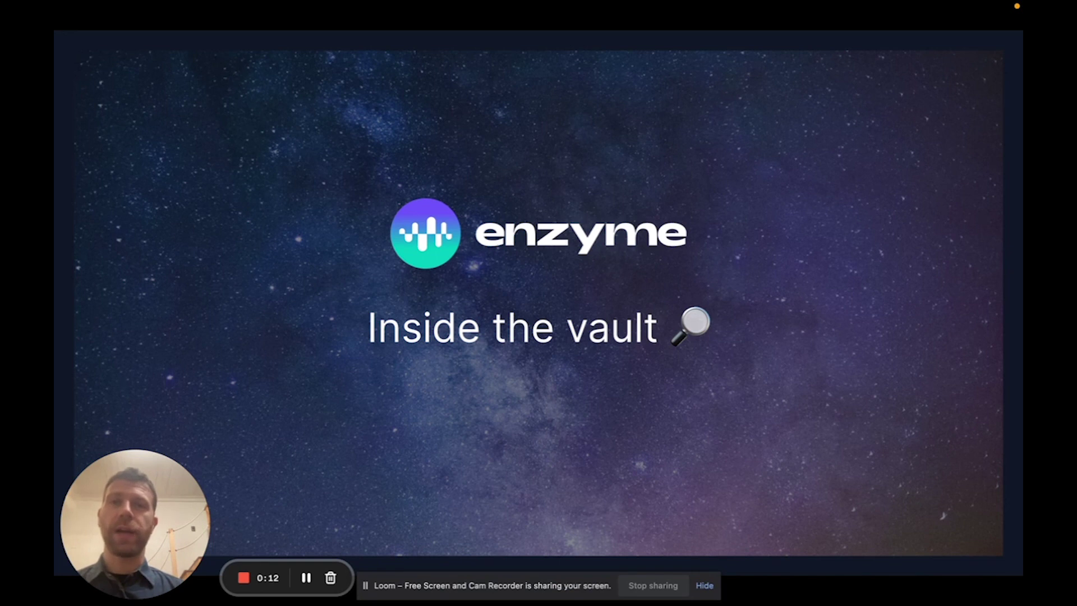
Step: Advance past the opening title to the Part 2 title slide and then the agenda slide
{"action": "key", "text": "Right"}
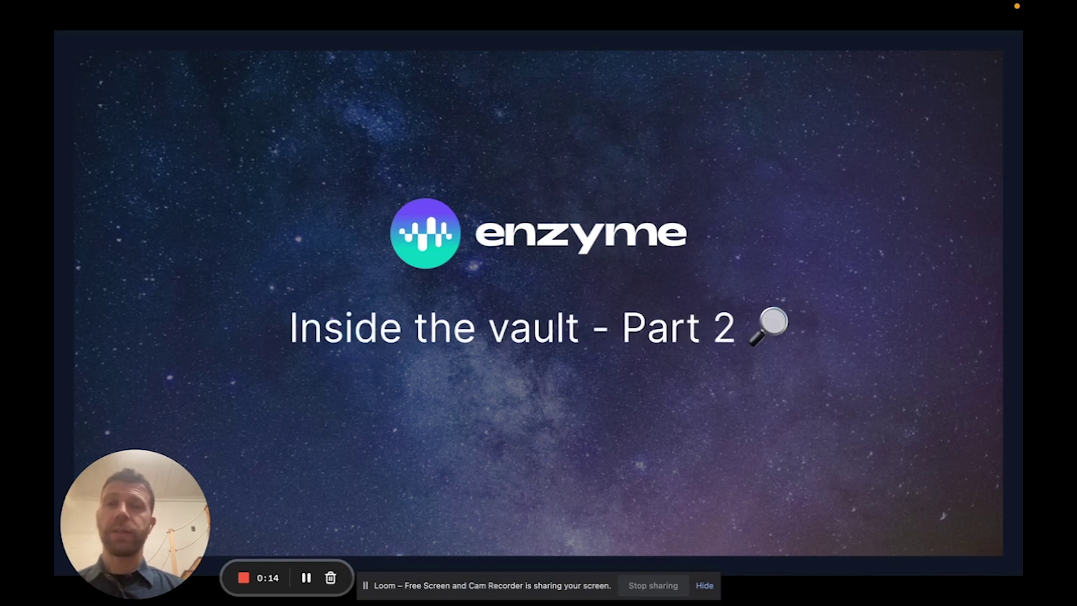
{"action": "key", "text": "Right"}
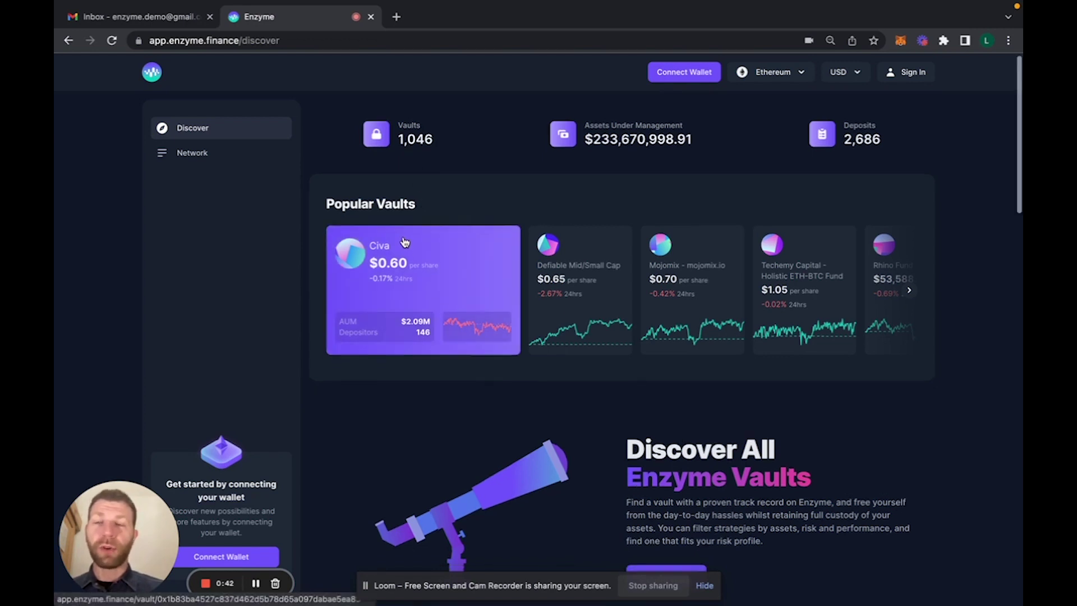
Step: Scroll through Popular Vaults, Top Gainers, Largest Vaults and New Vaults, then back up to Top Gainers
{"action": "scroll", "coordinate": [406, 241], "scroll_direction": "down", "scroll_amount": 2}
{"action": "scroll", "coordinate": [405, 241], "scroll_direction": "down", "scroll_amount": 2}
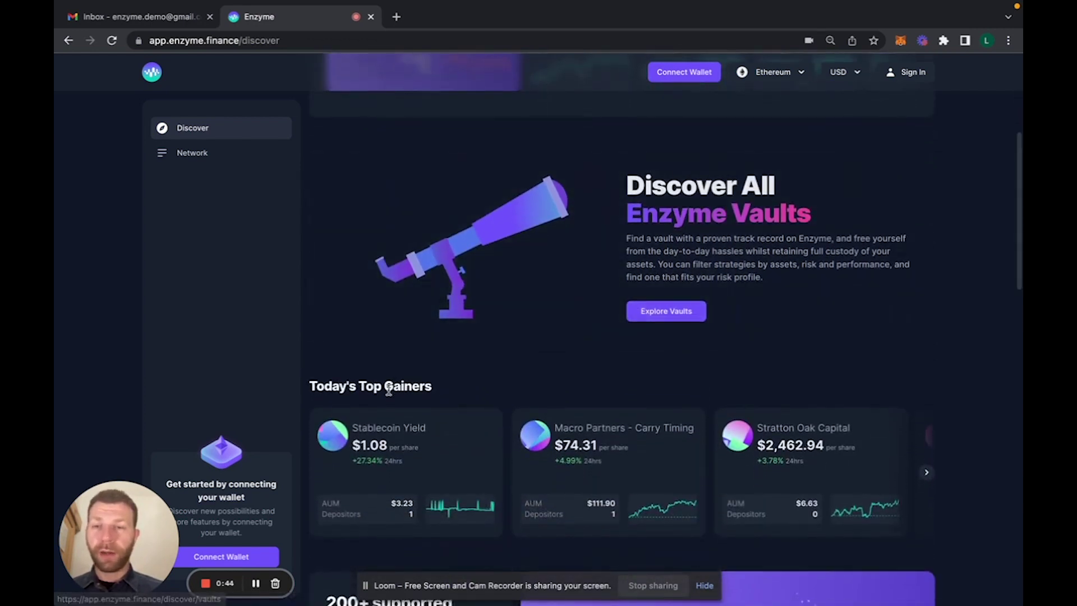
{"action": "scroll", "coordinate": [390, 393], "scroll_direction": "down", "scroll_amount": 1}
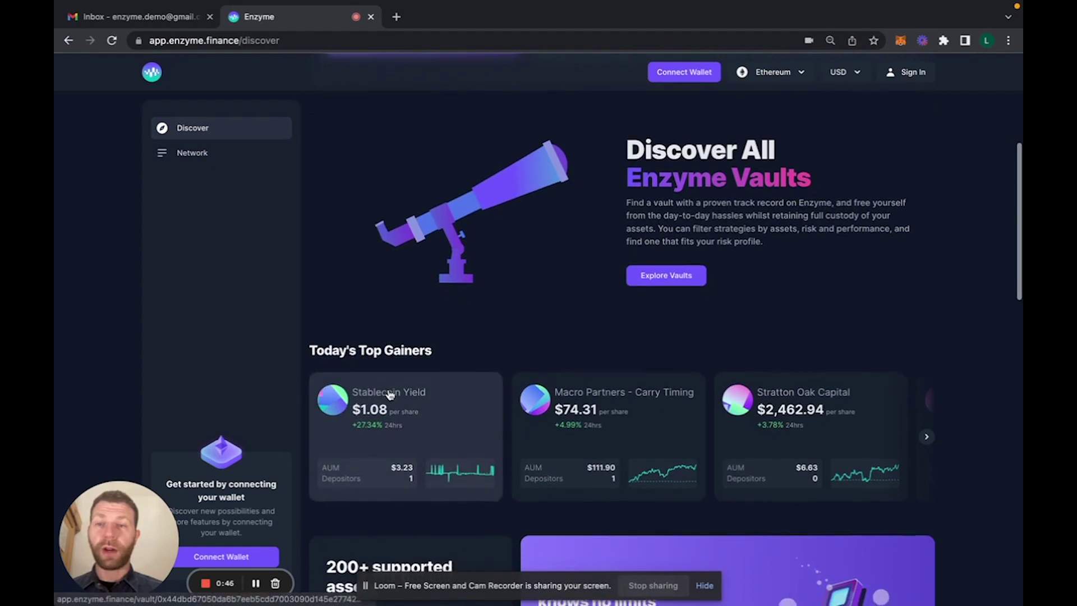
{"action": "scroll", "coordinate": [390, 394], "scroll_direction": "down", "scroll_amount": 5}
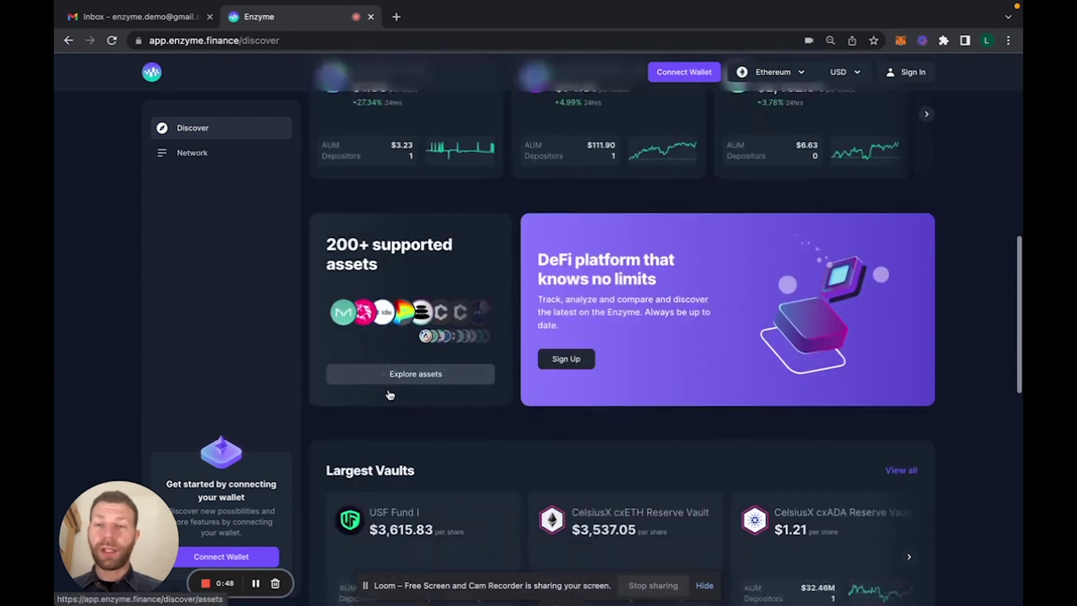
{"action": "scroll", "coordinate": [390, 395], "scroll_direction": "down", "scroll_amount": 1}
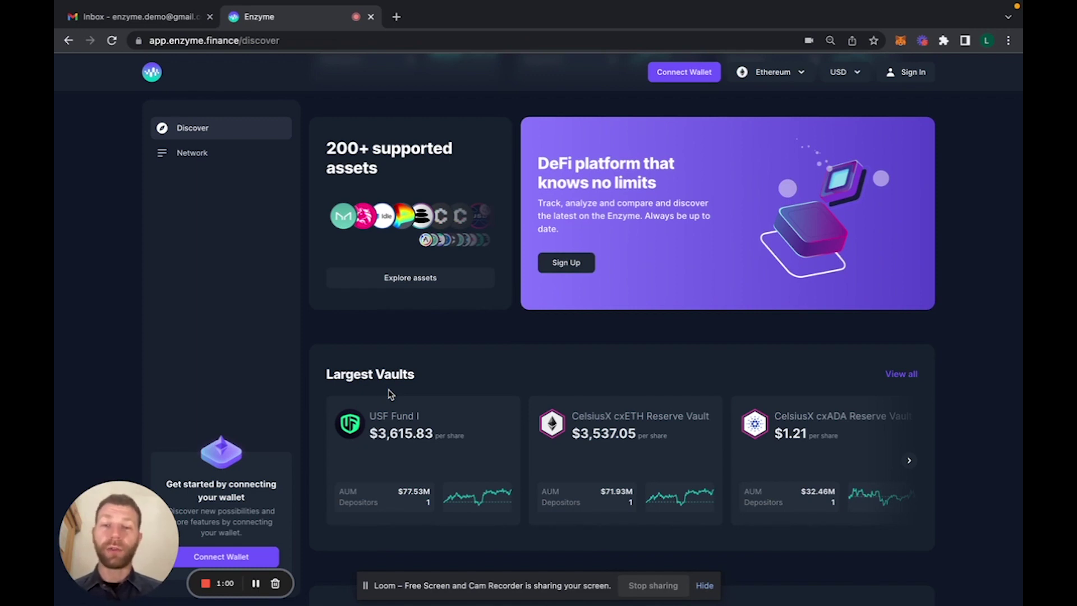
{"action": "scroll", "coordinate": [391, 394], "scroll_direction": "down", "scroll_amount": 3}
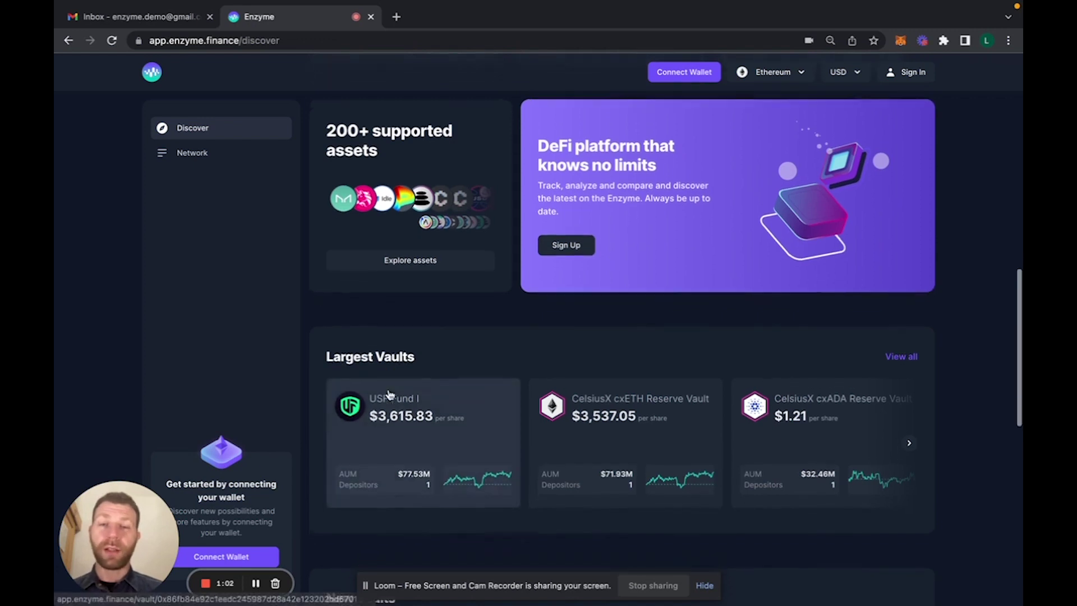
{"action": "scroll", "coordinate": [390, 395], "scroll_direction": "down", "scroll_amount": 3}
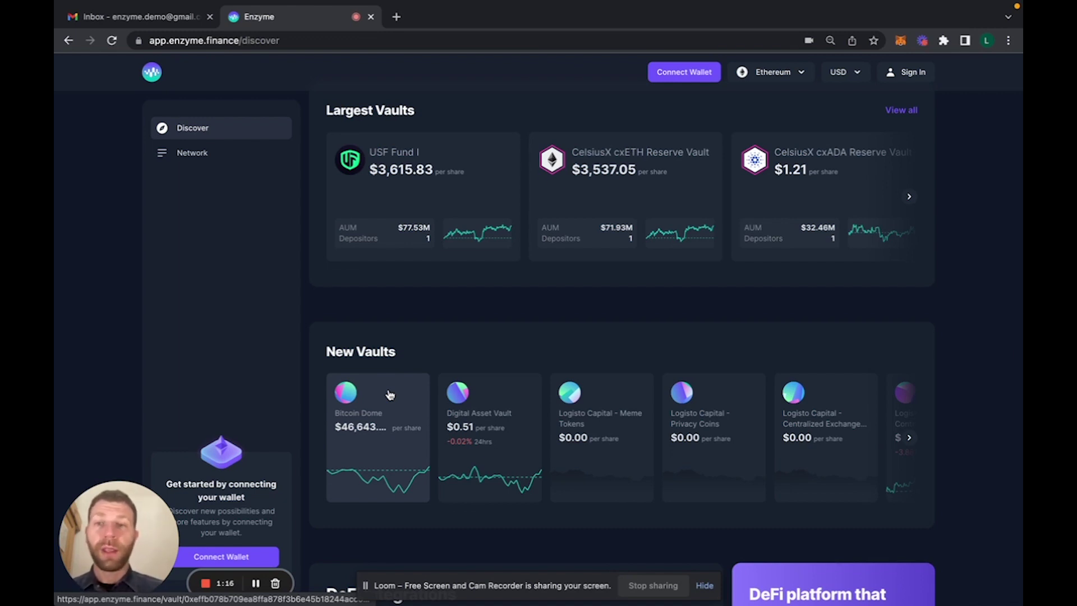
{"action": "scroll", "coordinate": [390, 395], "scroll_direction": "up", "scroll_amount": 10}
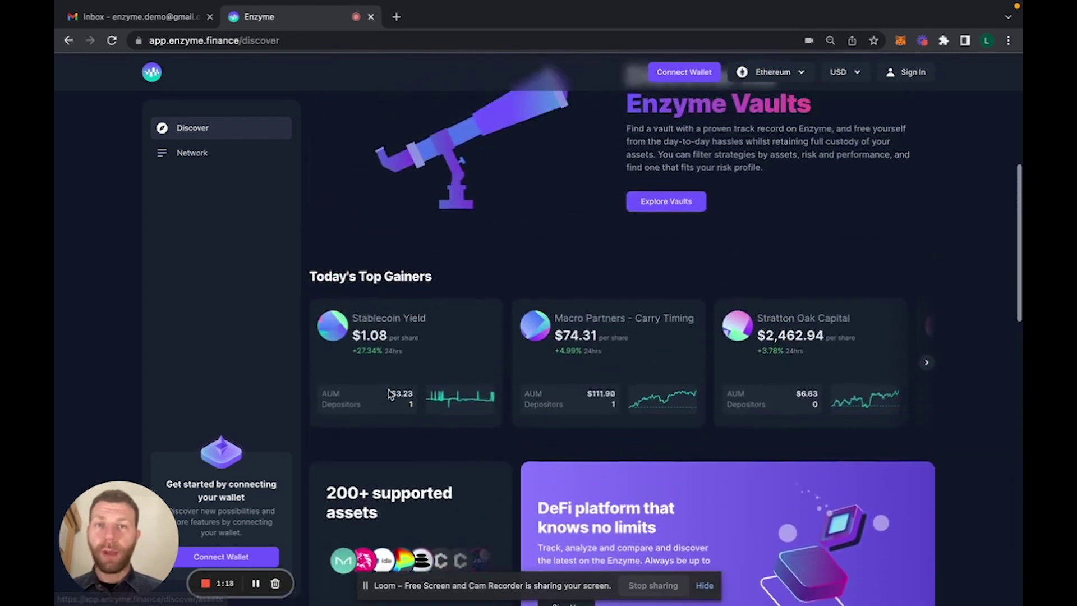
{"action": "scroll", "coordinate": [390, 394], "scroll_direction": "up", "scroll_amount": 3}
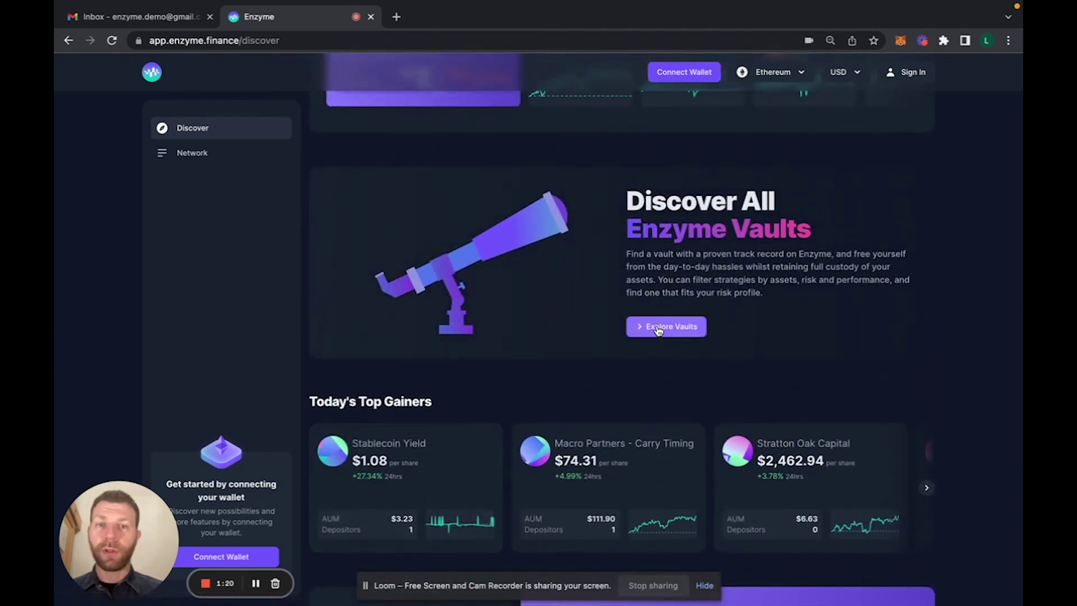
Step: Open the full vault list sorted by AUM and show its filters, leaving AUM From empty
{"action": "left_click", "coordinate": [658, 330]}
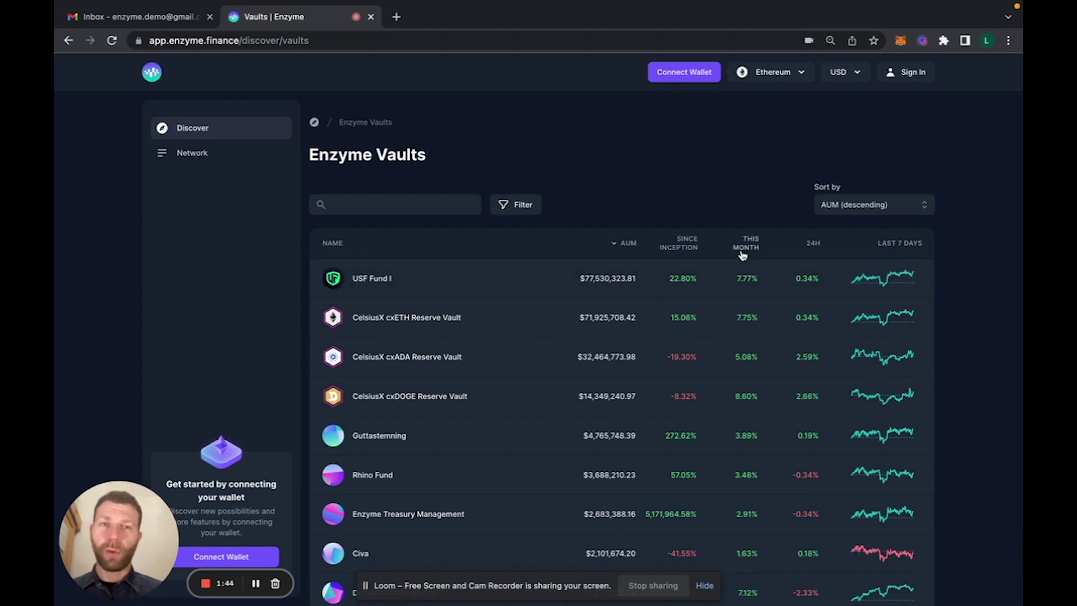
{"action": "left_click", "coordinate": [513, 207]}
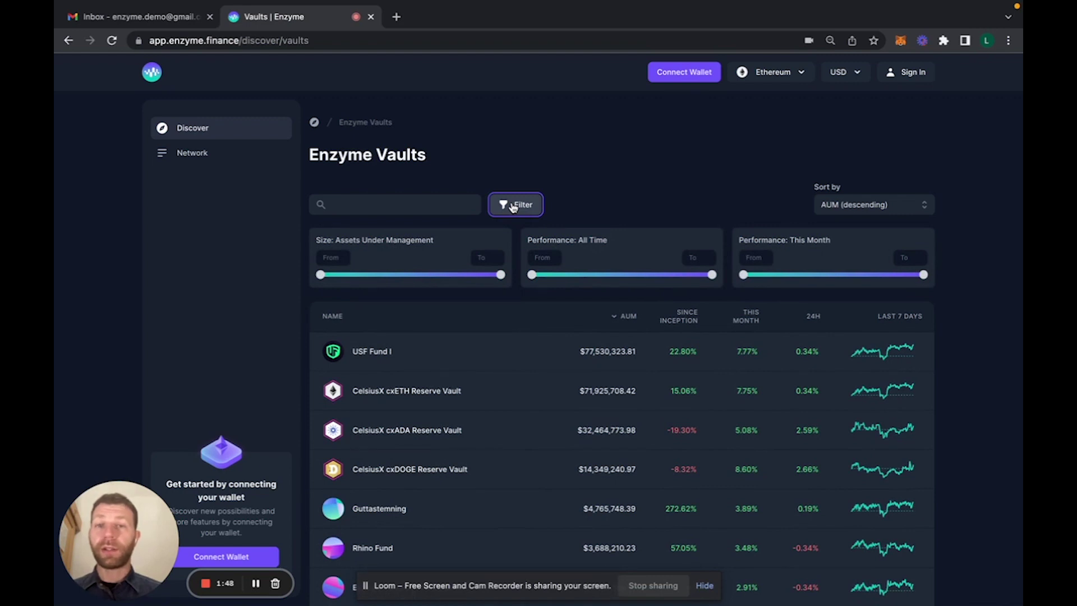
{"action": "left_click", "coordinate": [330, 259]}
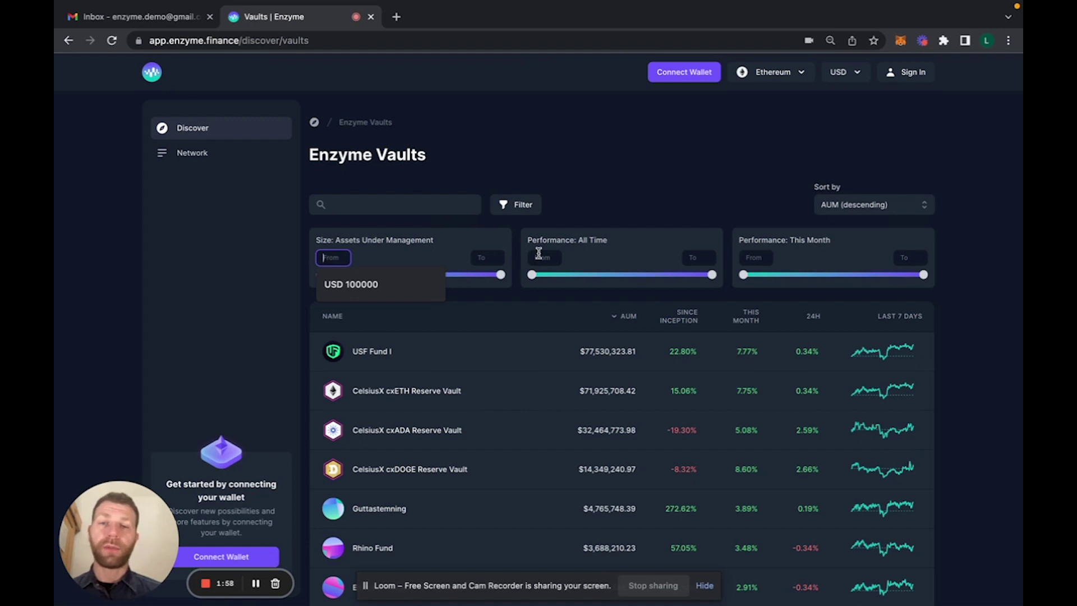
{"action": "left_click", "coordinate": [598, 197]}
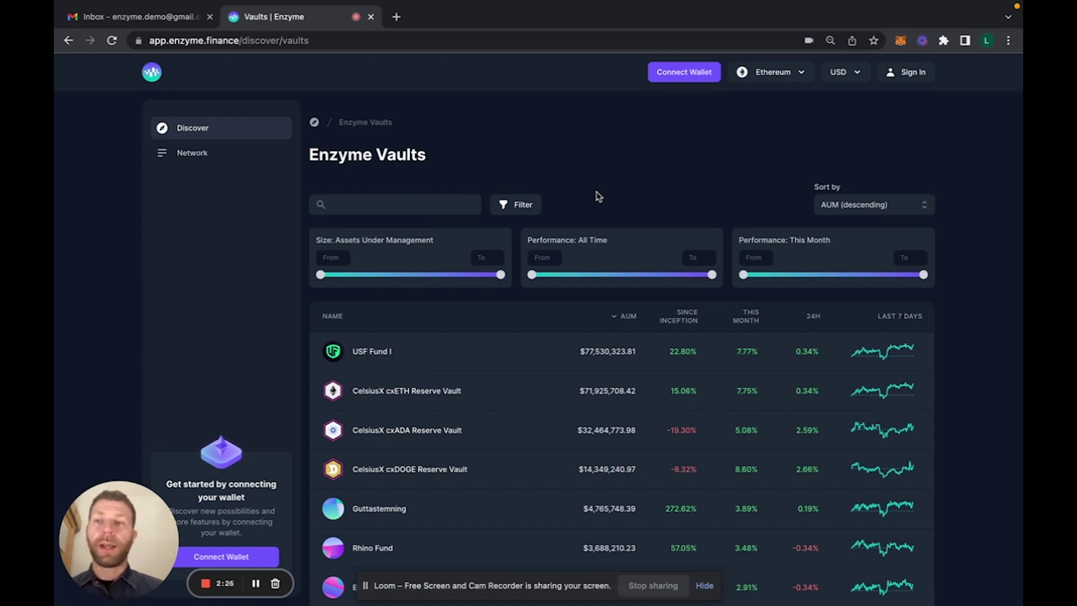
Step: Return to Discover, open the supported assets list and sort it by AUM, largest first (WETH)
{"action": "left_click", "coordinate": [68, 41]}
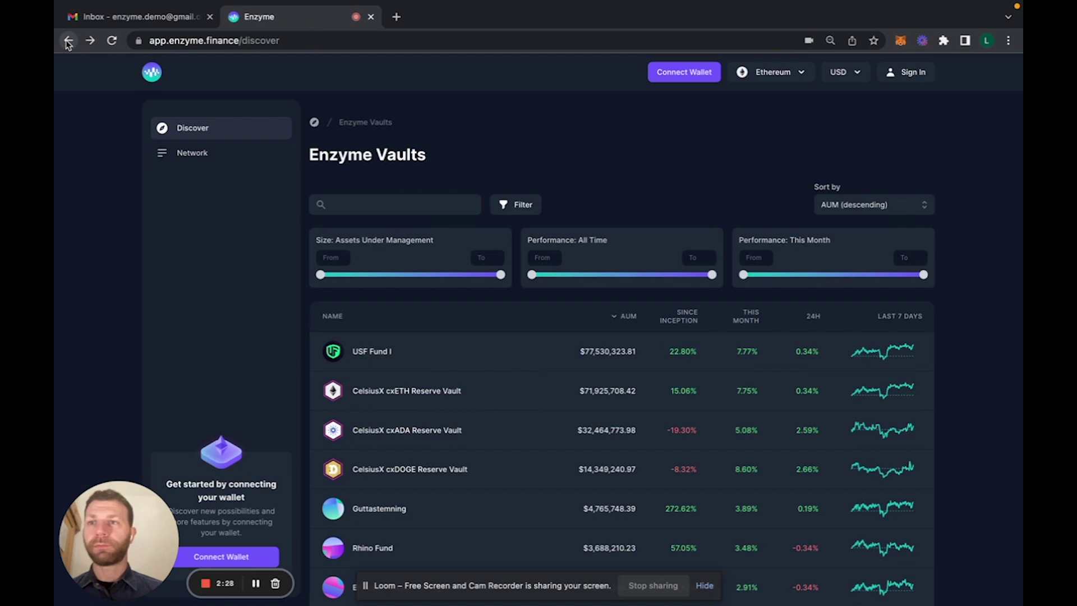
{"action": "scroll", "coordinate": [365, 296], "scroll_direction": "down", "scroll_amount": 3}
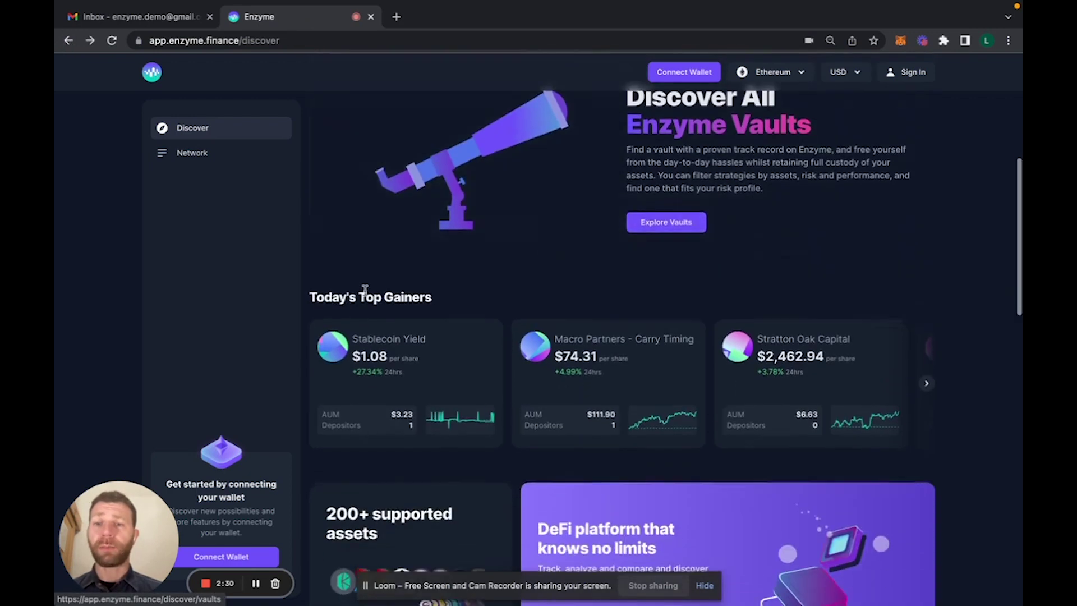
{"action": "scroll", "coordinate": [366, 290], "scroll_direction": "down", "scroll_amount": 4}
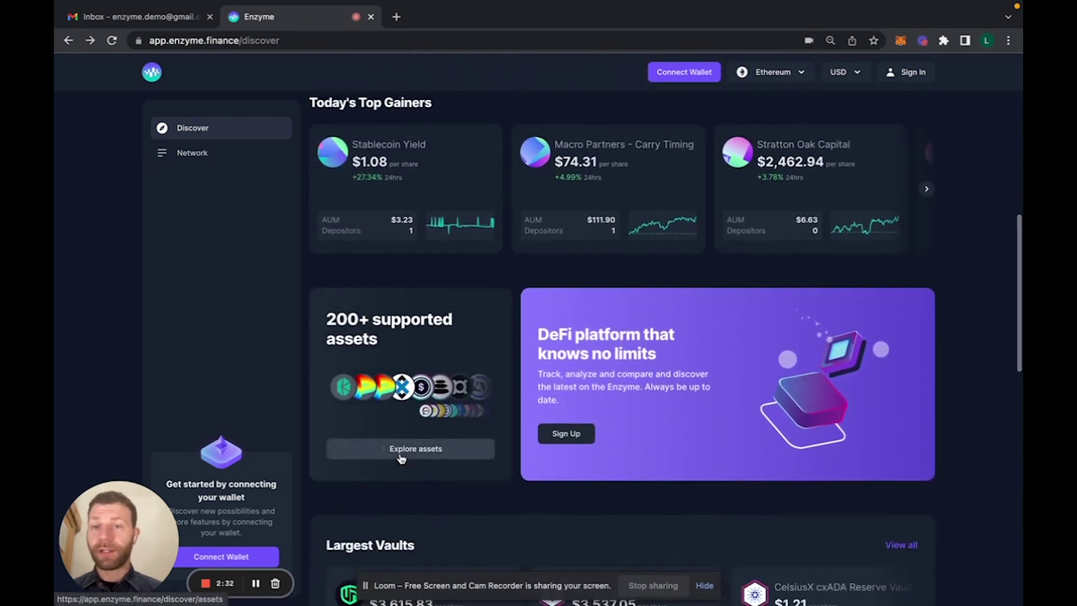
{"action": "left_click", "coordinate": [403, 455]}
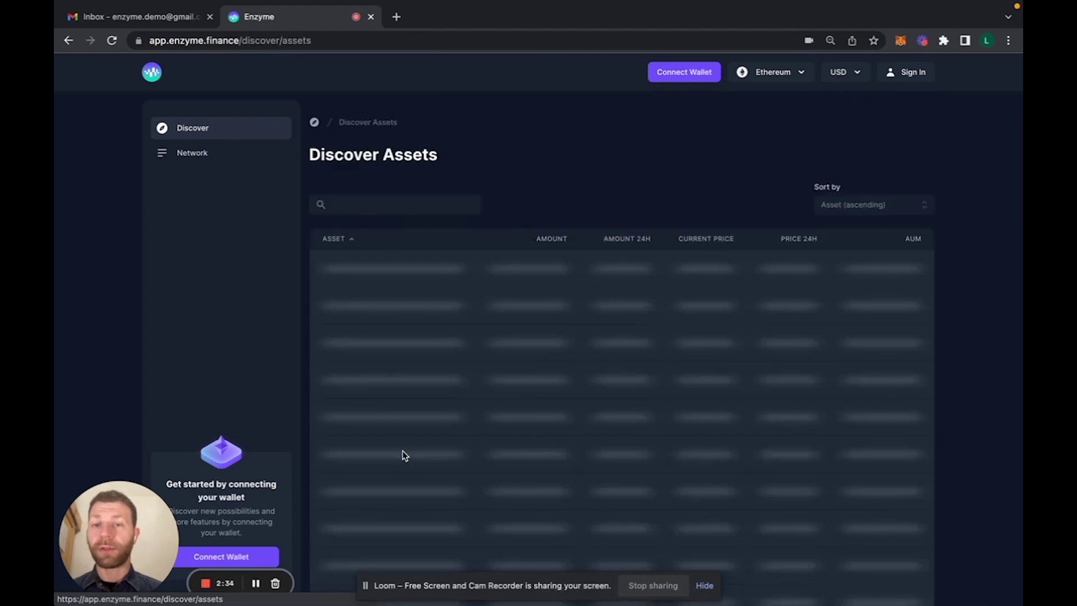
{"action": "scroll", "coordinate": [404, 455], "scroll_direction": "down", "scroll_amount": 2}
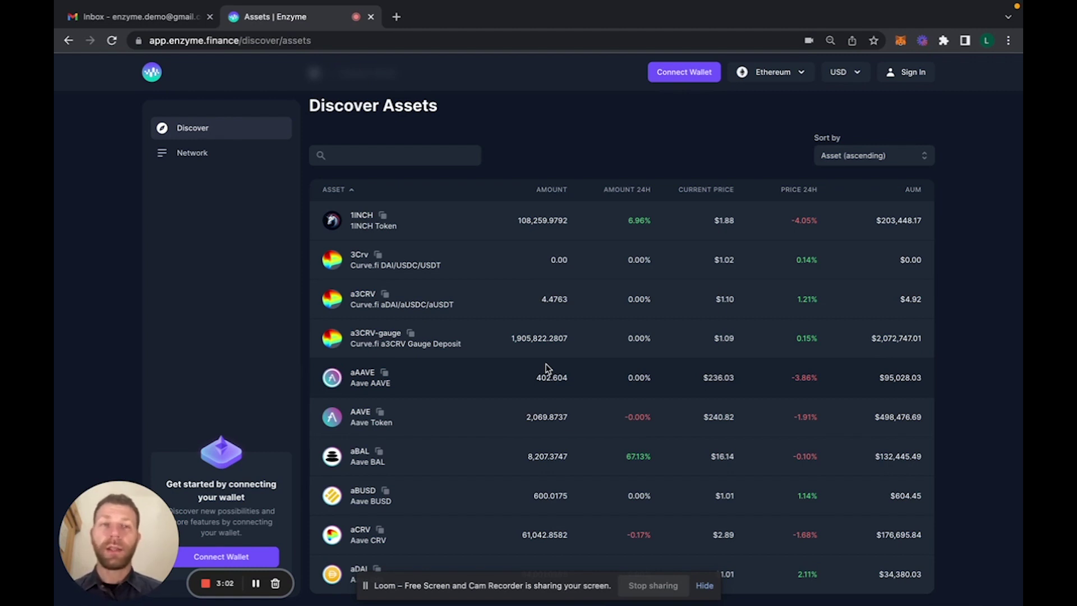
{"action": "left_click", "coordinate": [917, 193]}
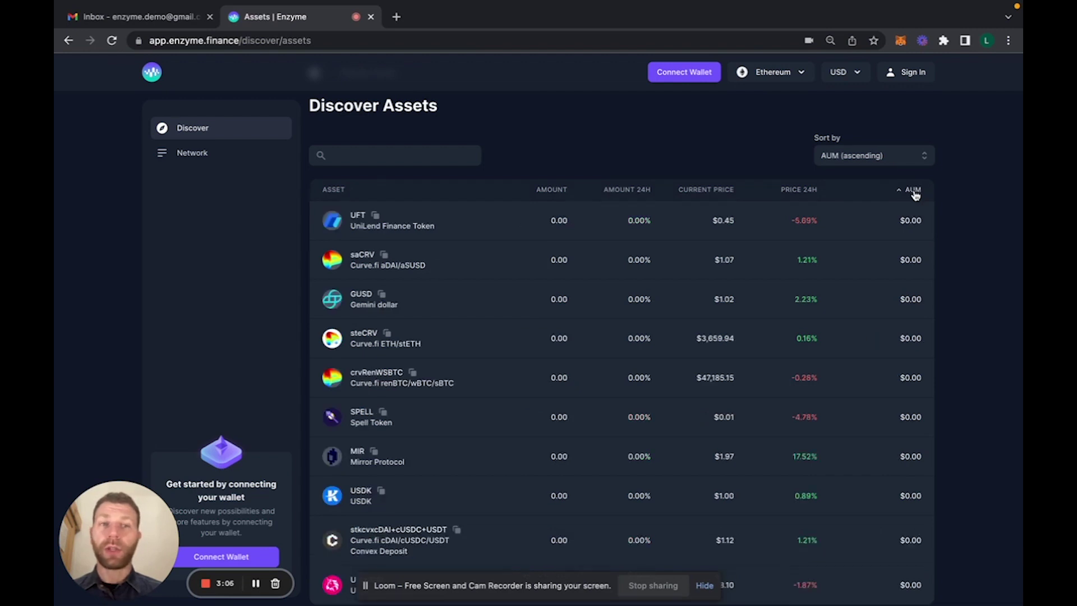
{"action": "left_click", "coordinate": [915, 194]}
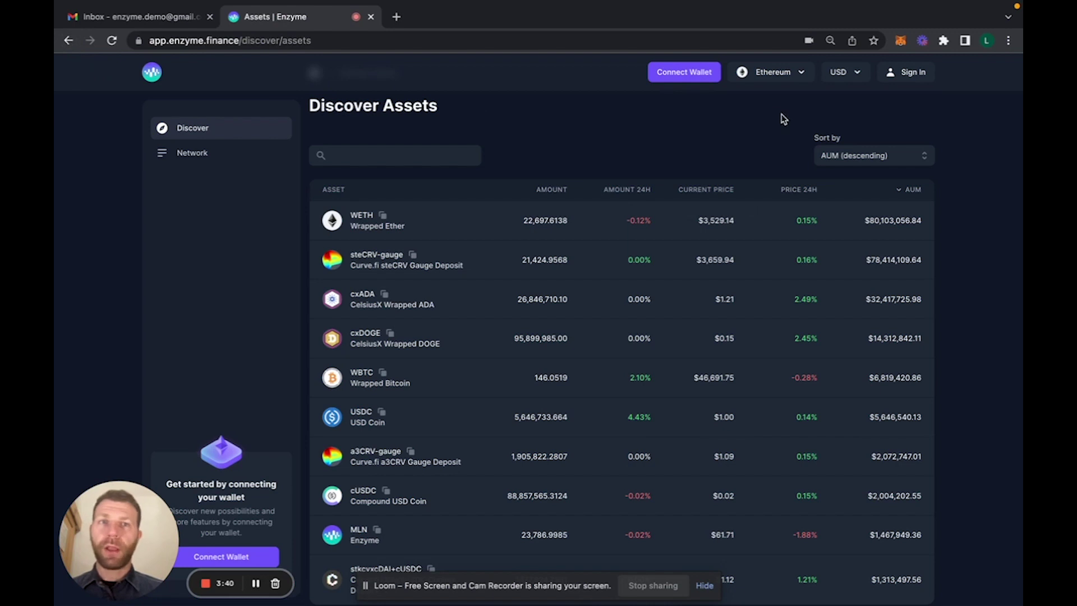
Step: Switch the network to Polygon so the asset list shows Polygon assets led by amUSDC
{"action": "left_click", "coordinate": [777, 73]}
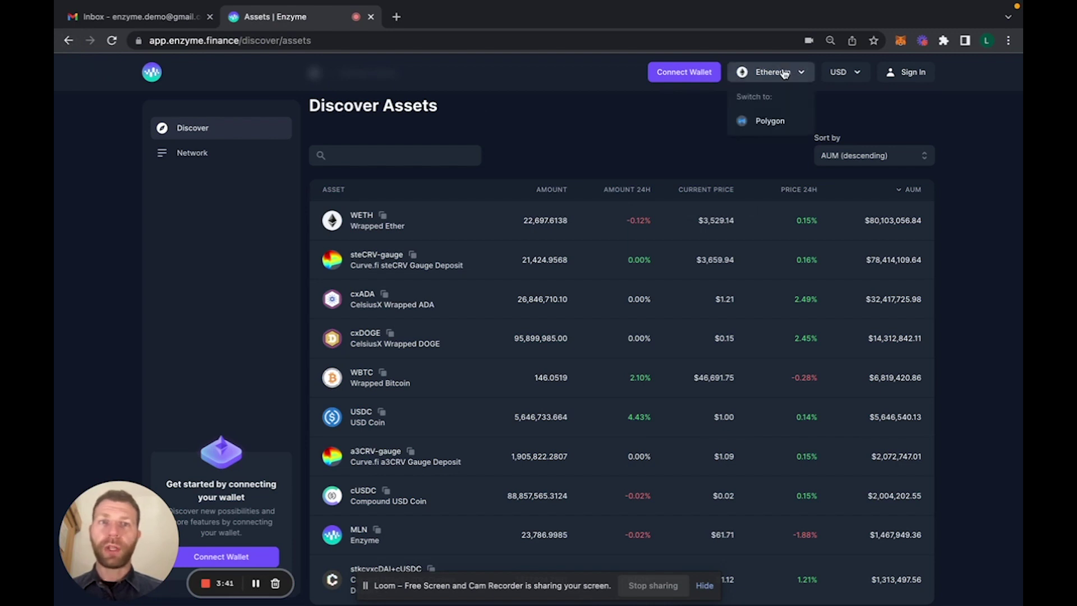
{"action": "left_click", "coordinate": [768, 121]}
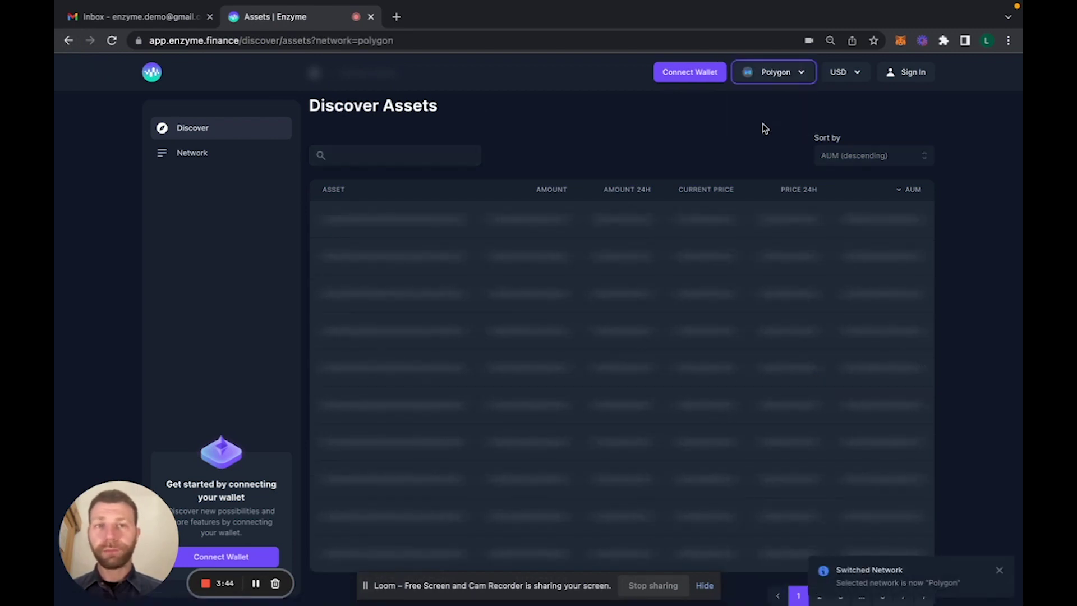
{"action": "scroll", "coordinate": [736, 224], "scroll_direction": "down", "scroll_amount": 1}
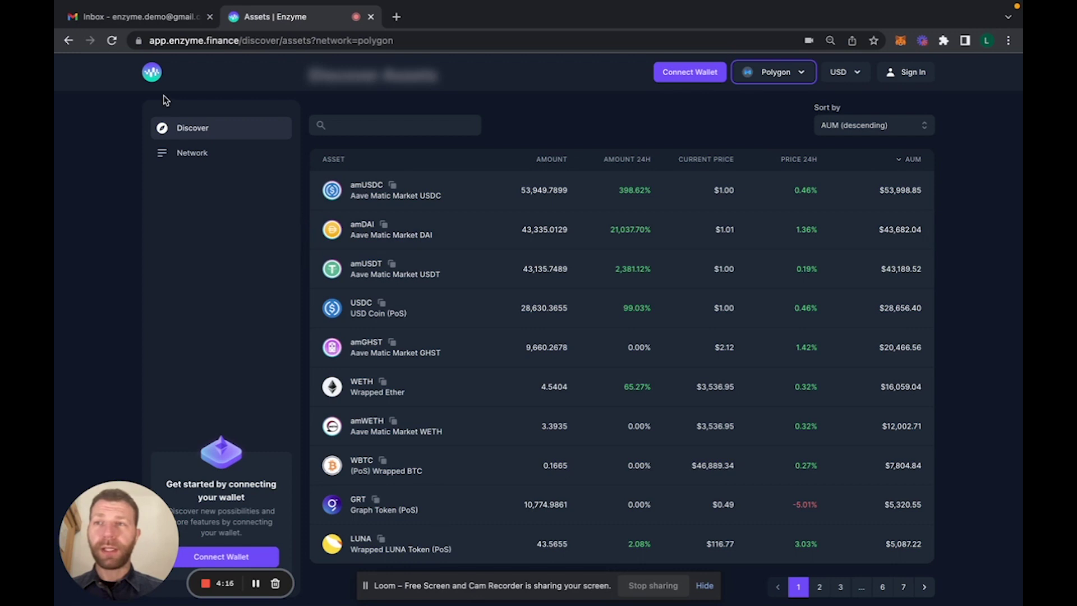
Step: Go back to the Discover page and switch the network back to Ethereum
{"action": "left_click", "coordinate": [68, 42]}
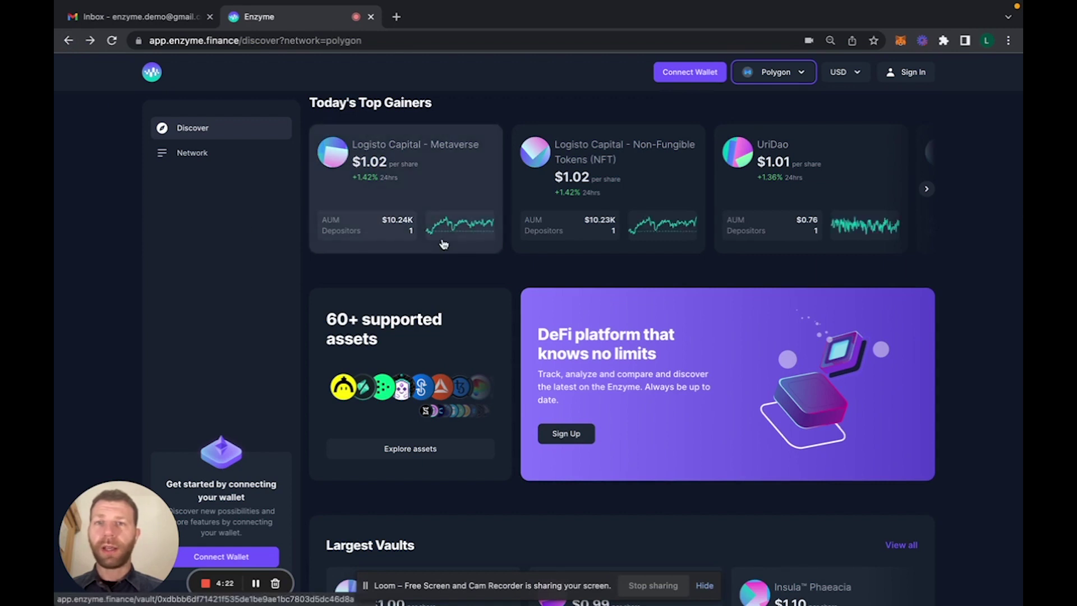
{"action": "scroll", "coordinate": [443, 243], "scroll_direction": "up", "scroll_amount": 2}
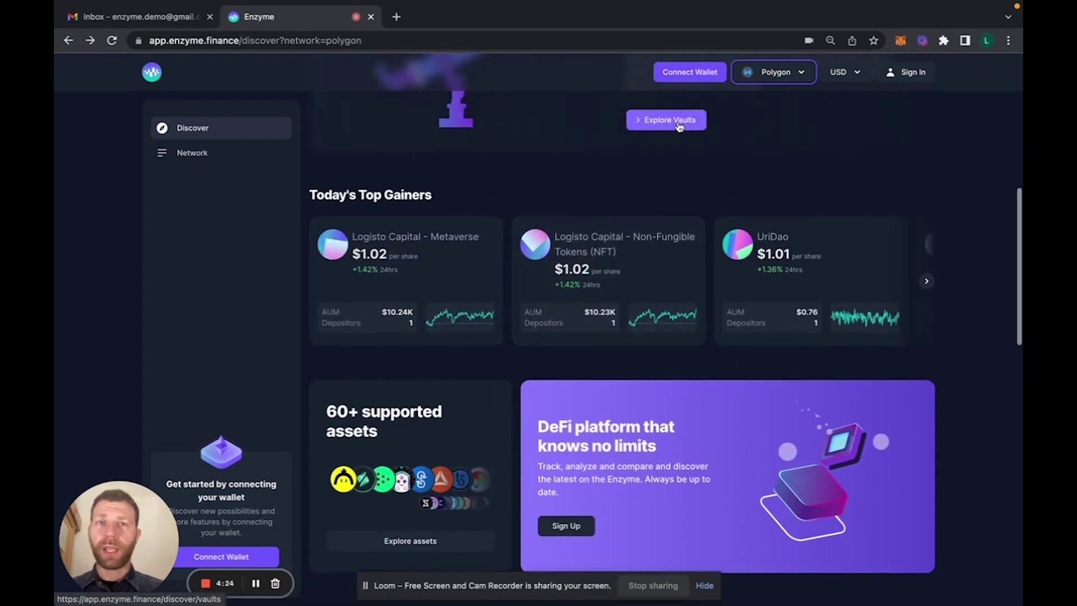
{"action": "left_click", "coordinate": [786, 72]}
{"action": "left_click", "coordinate": [776, 122]}
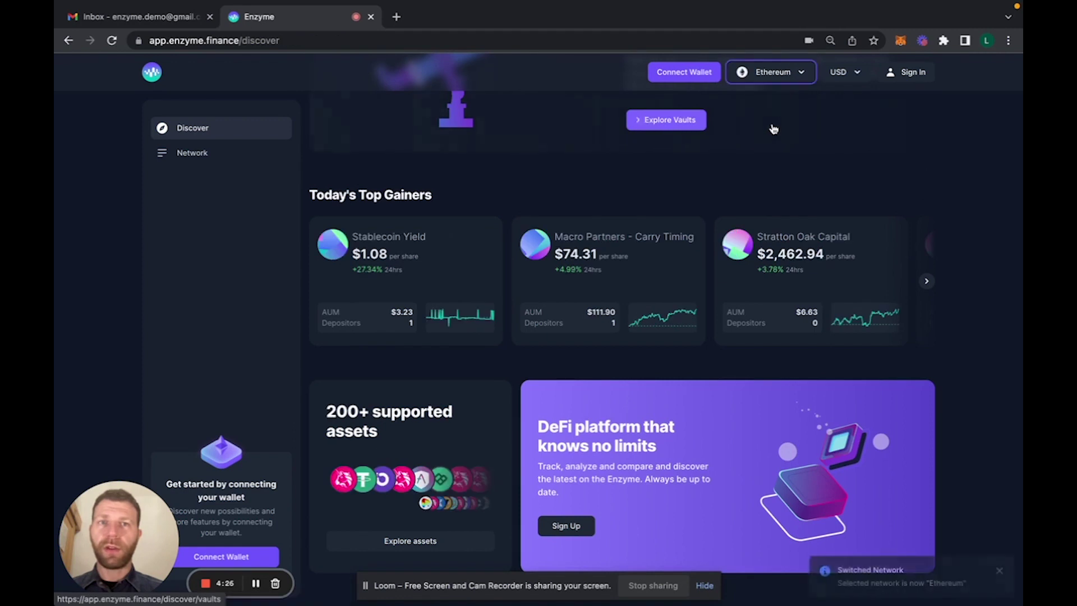
Step: Open the DeFi integrations overview and browse protocols like Aave, Compound, Curve and Uniswap
{"action": "scroll", "coordinate": [690, 202], "scroll_direction": "down", "scroll_amount": 5}
{"action": "scroll", "coordinate": [681, 209], "scroll_direction": "down", "scroll_amount": 8}
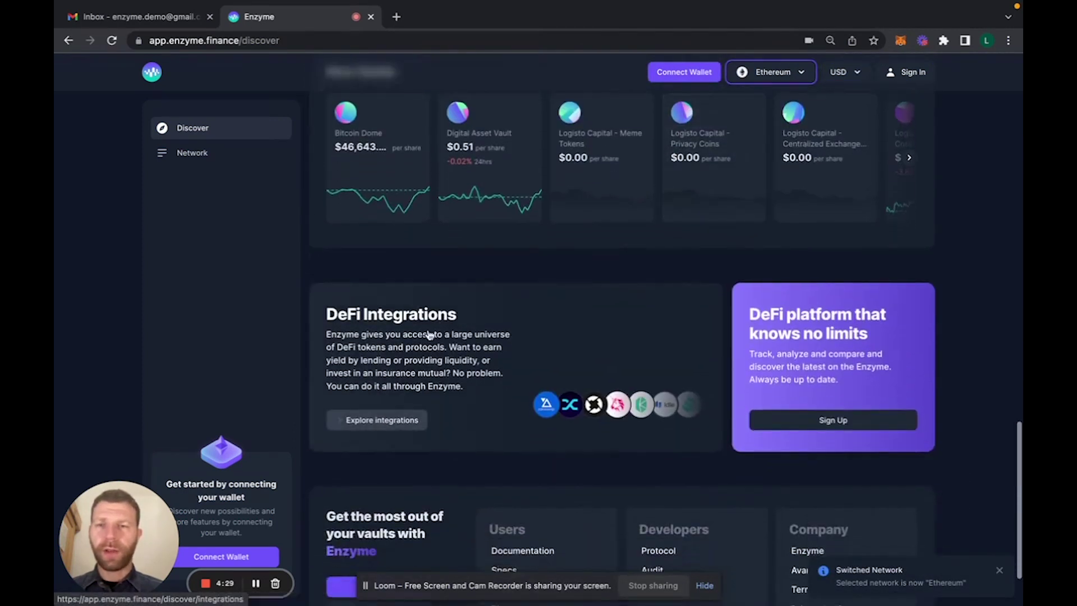
{"action": "left_click", "coordinate": [381, 421]}
{"action": "scroll", "coordinate": [474, 445], "scroll_direction": "down", "scroll_amount": 2}
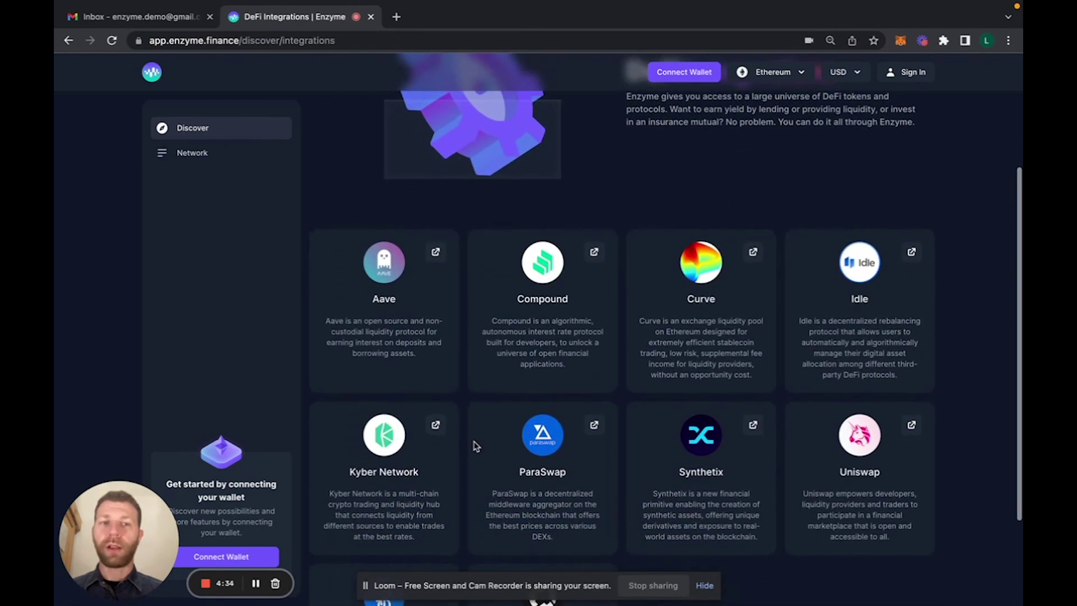
{"action": "scroll", "coordinate": [474, 445], "scroll_direction": "down", "scroll_amount": 3}
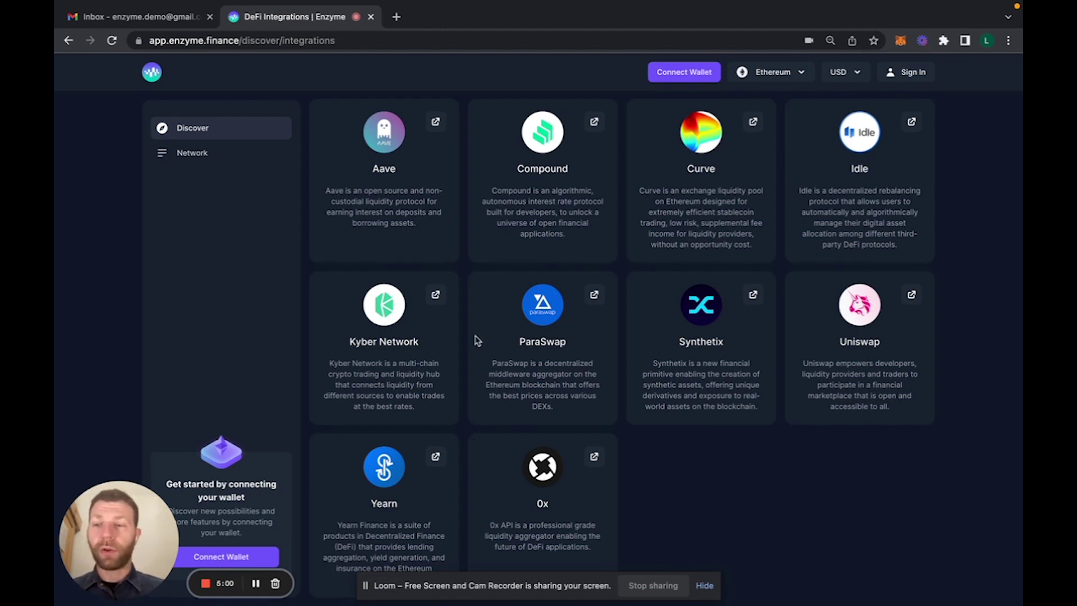
{"action": "scroll", "coordinate": [475, 340], "scroll_direction": "up", "scroll_amount": 2}
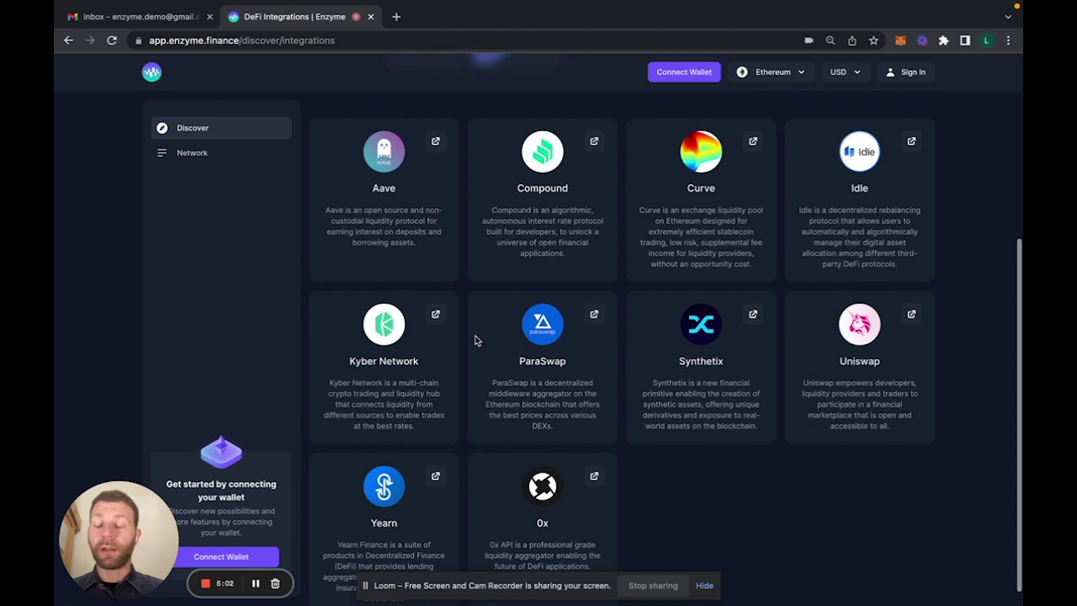
{"action": "scroll", "coordinate": [476, 341], "scroll_direction": "up", "scroll_amount": 5}
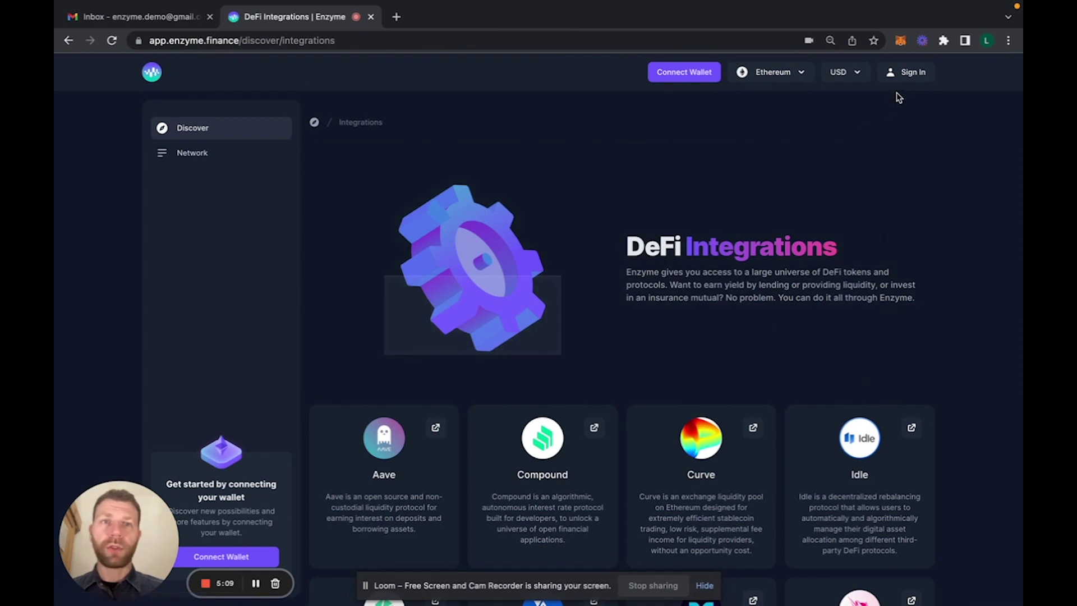
Step: Connect the MetaMask wallet, showing a 0 ETH balance, and dismiss the wallet details
{"action": "left_click", "coordinate": [689, 77]}
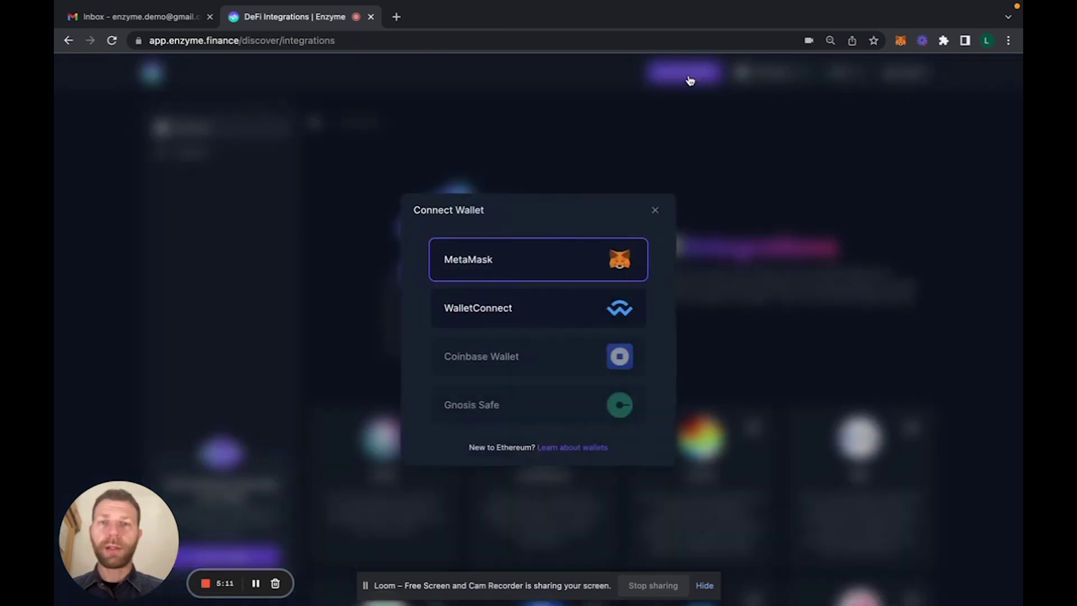
{"action": "left_click", "coordinate": [563, 258]}
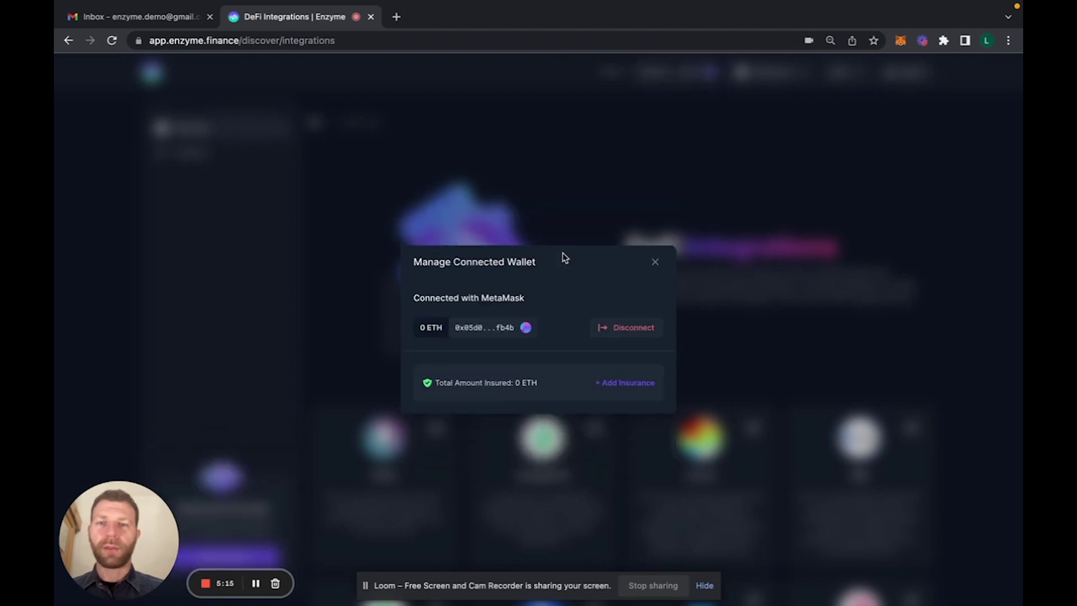
{"action": "left_click", "coordinate": [655, 262]}
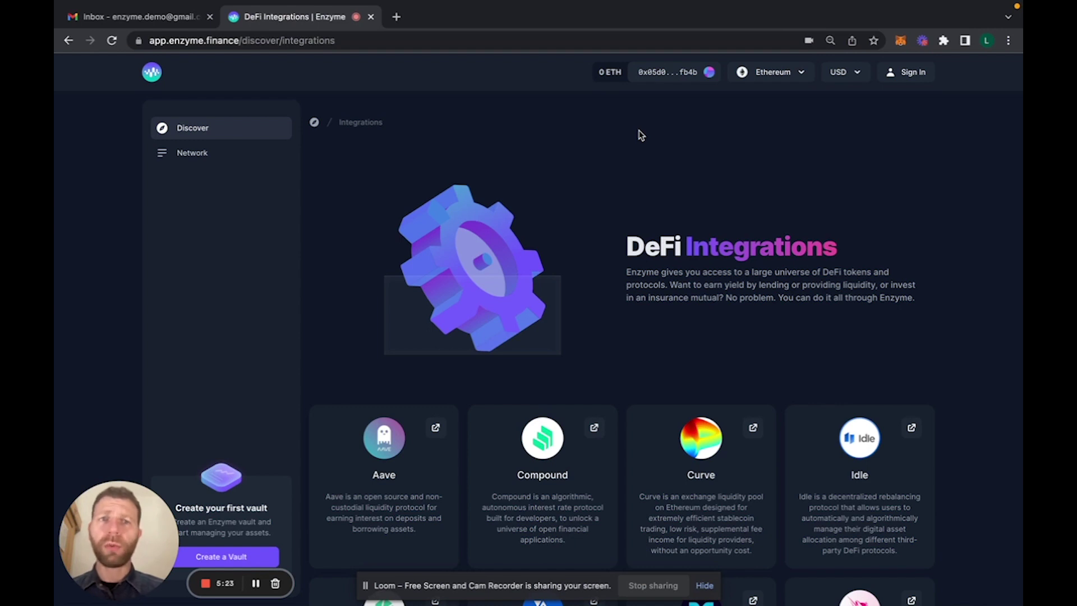
Step: Sign in with the Google account to reach My Deposits, then switch to the Gmail inbox
{"action": "left_click", "coordinate": [906, 72]}
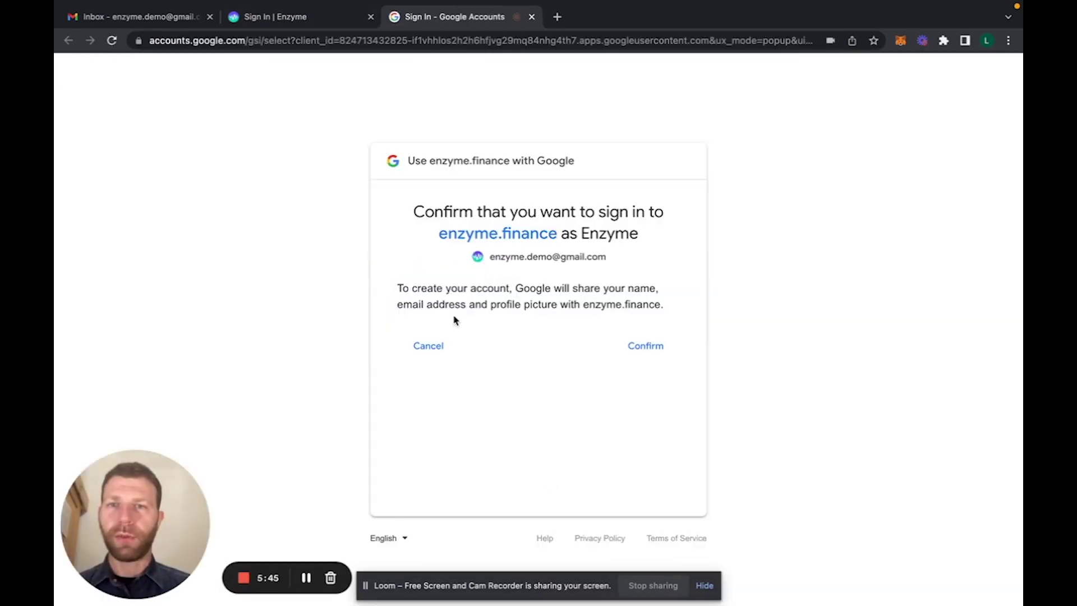
{"action": "left_click", "coordinate": [641, 346]}
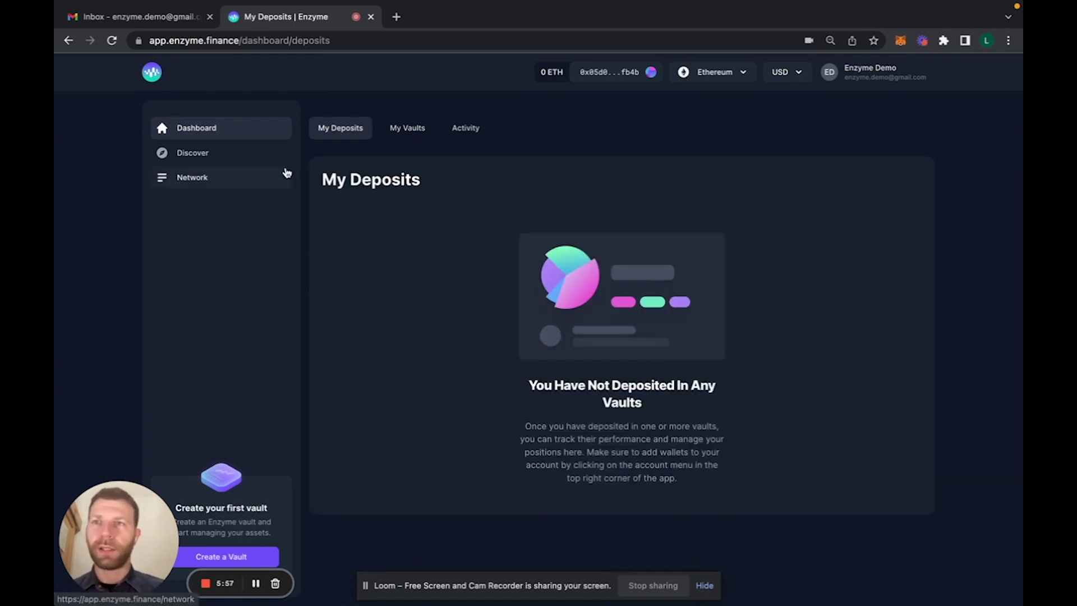
{"action": "left_click", "coordinate": [138, 17]}
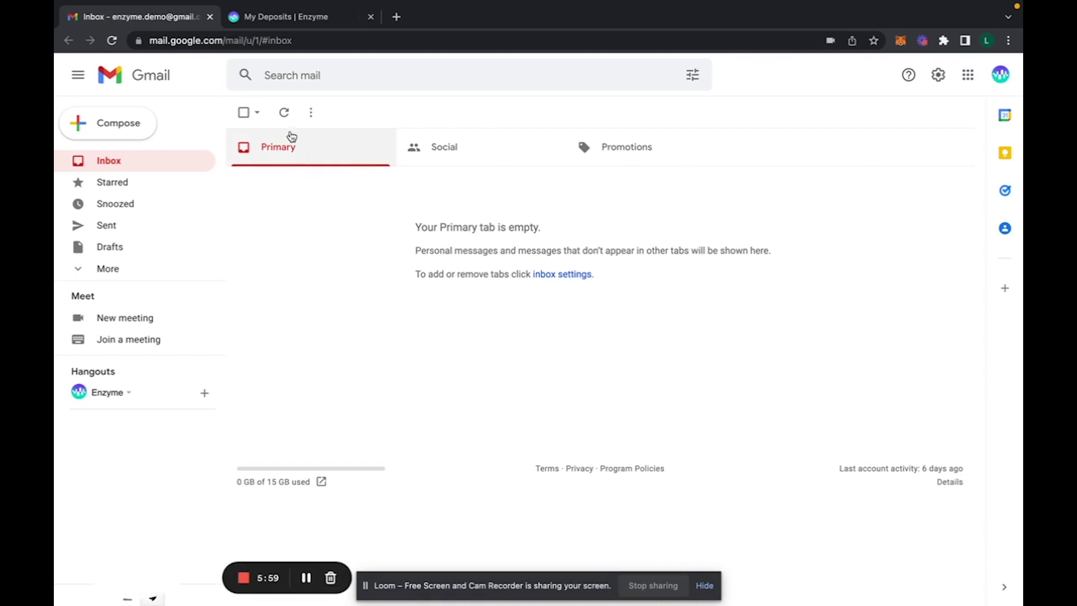
Step: Return to the Enzyme My Deposits dashboard showing no deposits and a 0 ETH wallet
{"action": "left_click", "coordinate": [298, 24]}
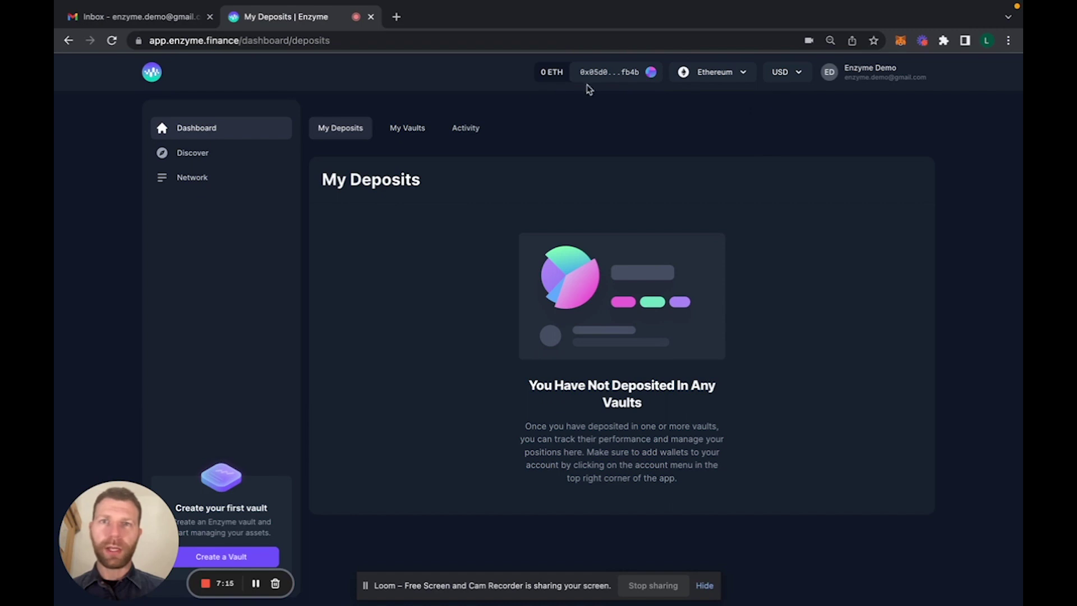
Step: Open the Civa vault from Popular Vaults and review its $0.60 share price and stats
{"action": "left_click", "coordinate": [200, 156]}
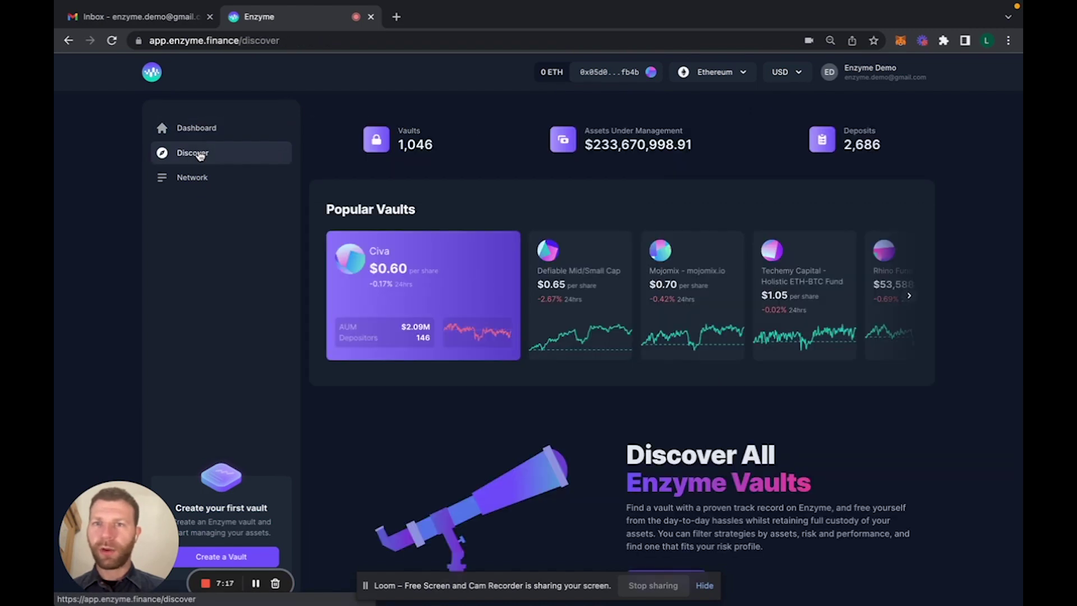
{"action": "left_click", "coordinate": [414, 277]}
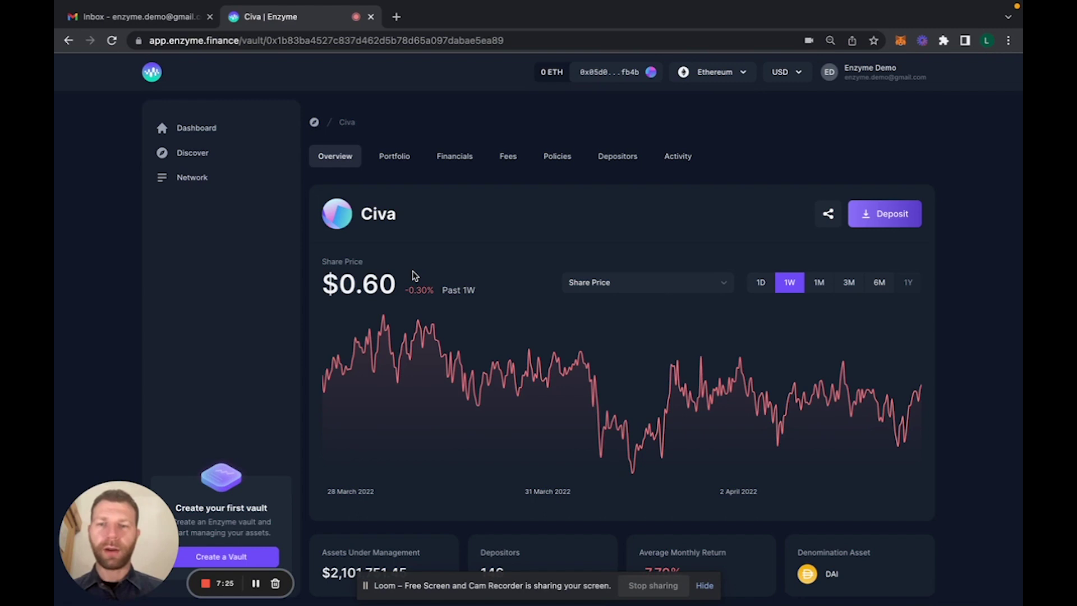
{"action": "scroll", "coordinate": [413, 275], "scroll_direction": "down", "scroll_amount": 2}
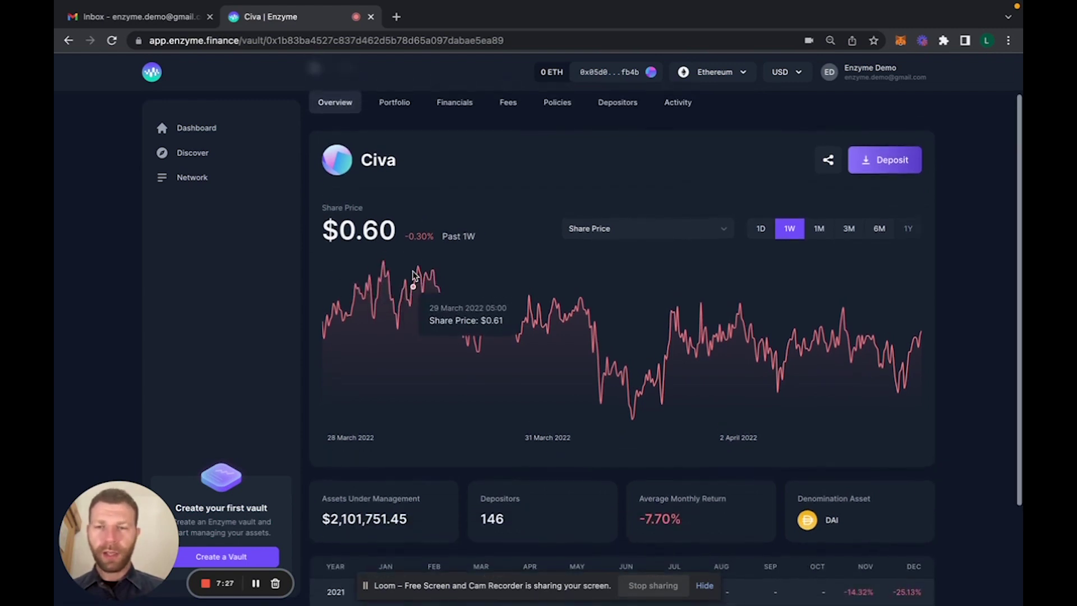
{"action": "scroll", "coordinate": [414, 275], "scroll_direction": "up", "scroll_amount": 1}
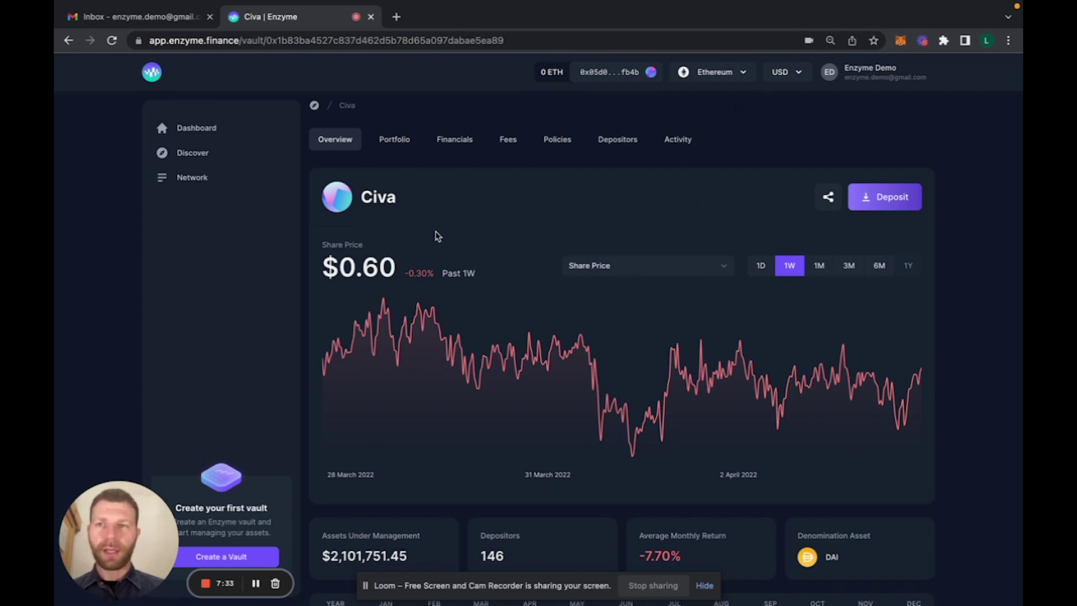
{"action": "left_click", "coordinate": [792, 81]}
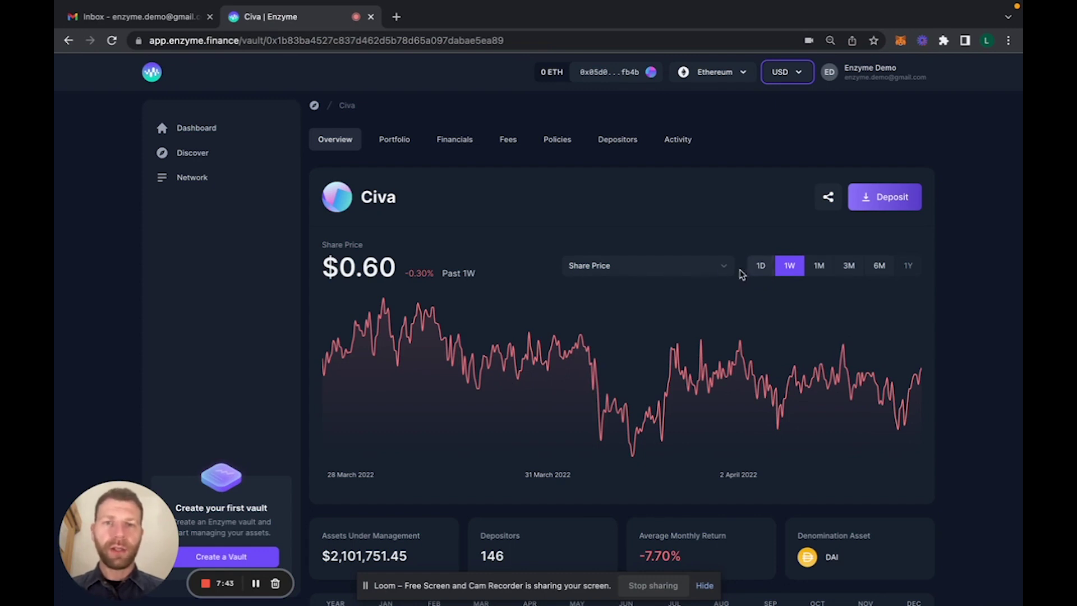
Step: Switch the Civa chart metric to Assets Under Management, then back to Share Price
{"action": "left_click", "coordinate": [695, 274]}
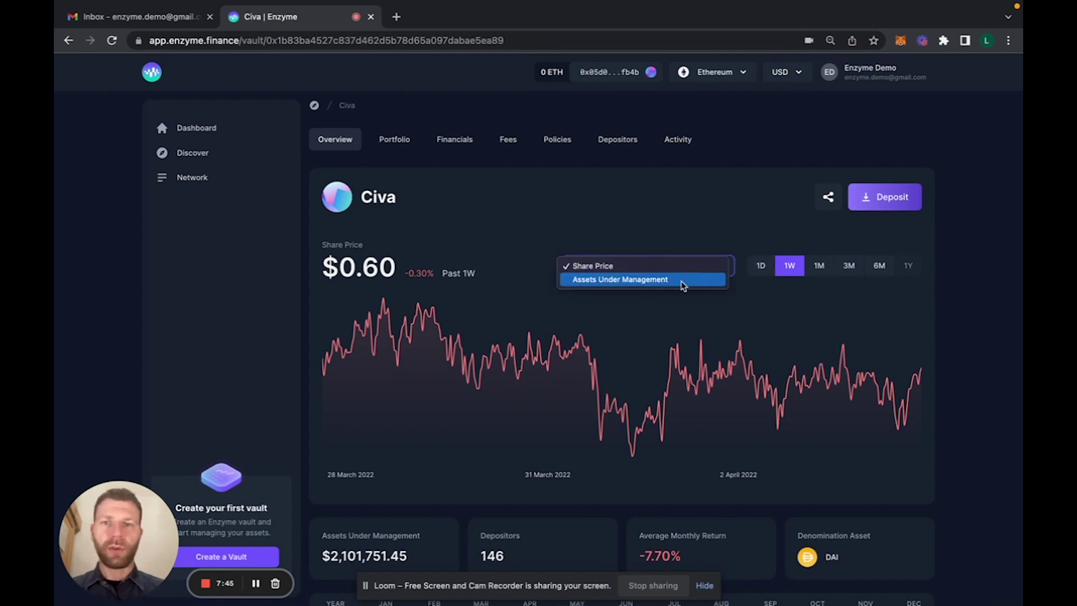
{"action": "left_click", "coordinate": [683, 281]}
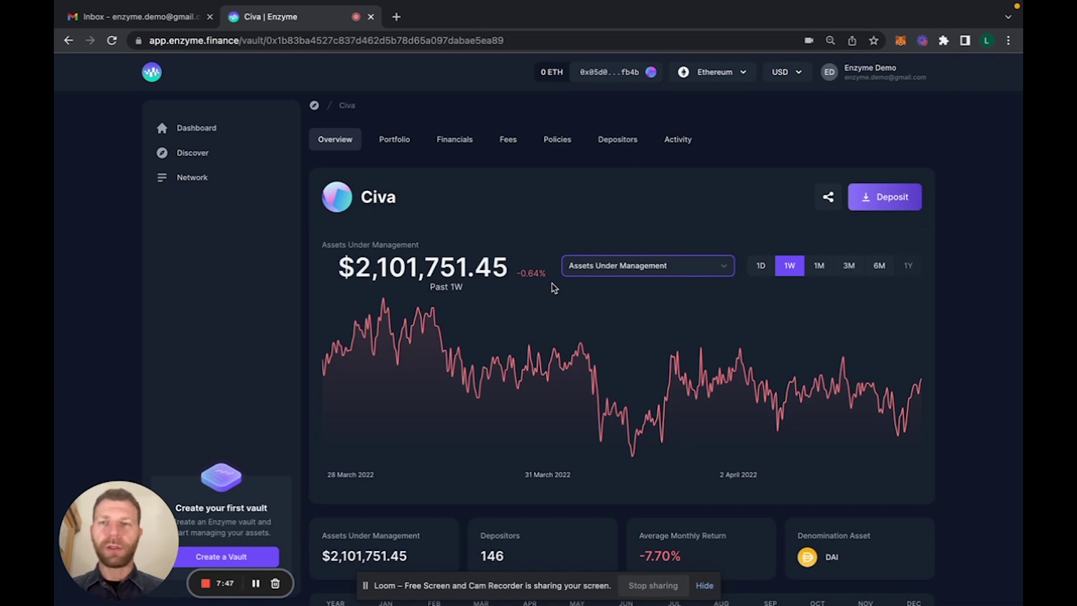
{"action": "left_click", "coordinate": [613, 268]}
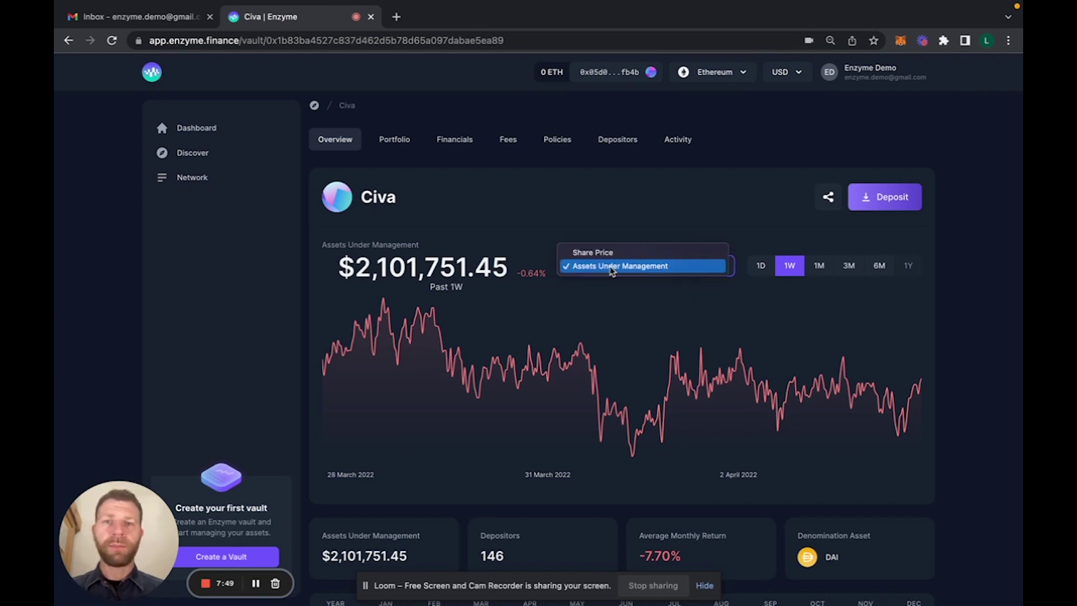
{"action": "left_click", "coordinate": [627, 257]}
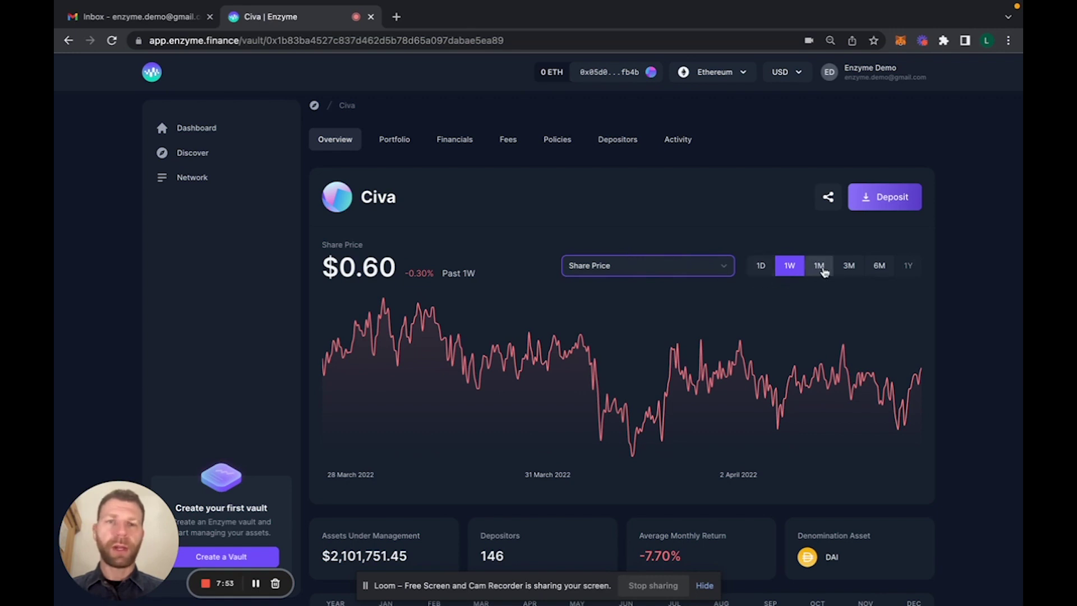
Step: Change the share price chart range from 1D to 6M and scroll down
{"action": "left_click", "coordinate": [762, 267]}
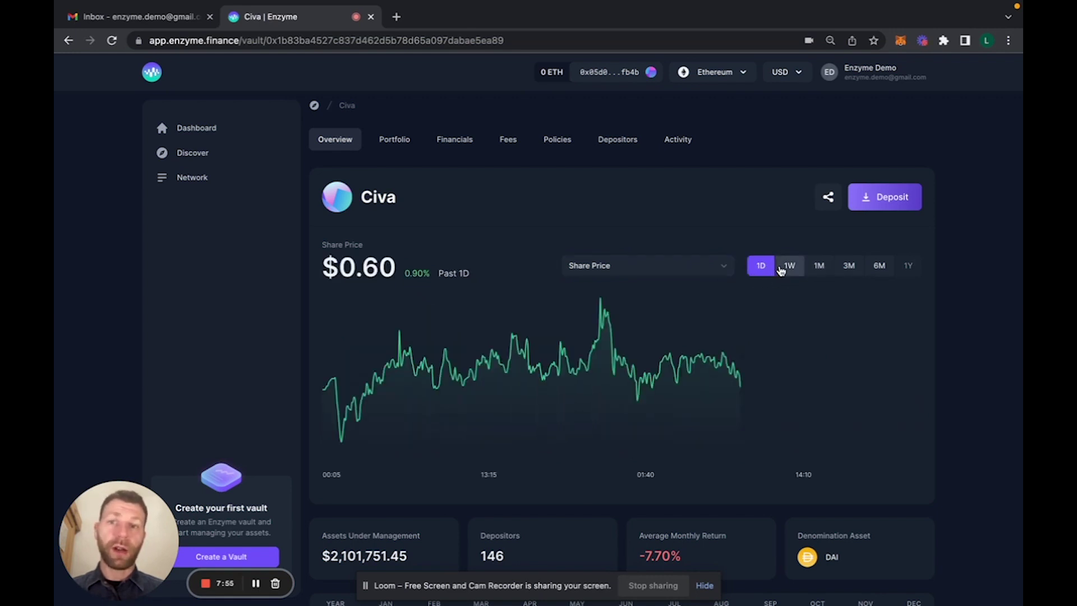
{"action": "left_click", "coordinate": [879, 268]}
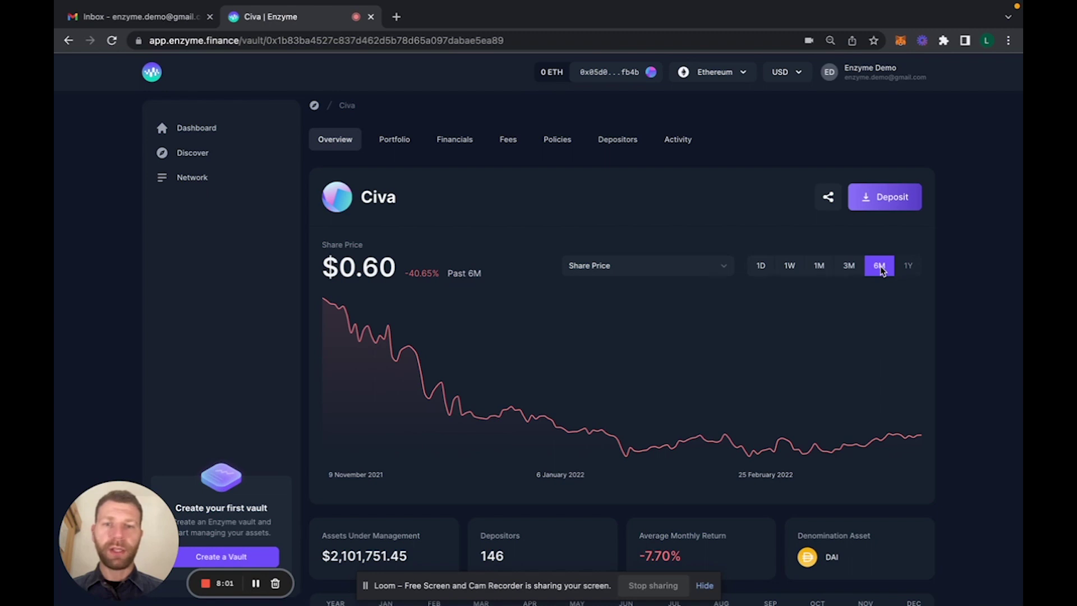
{"action": "mouse_move", "coordinate": [808, 337]}
{"action": "scroll", "coordinate": [808, 336], "scroll_direction": "down", "scroll_amount": 1}
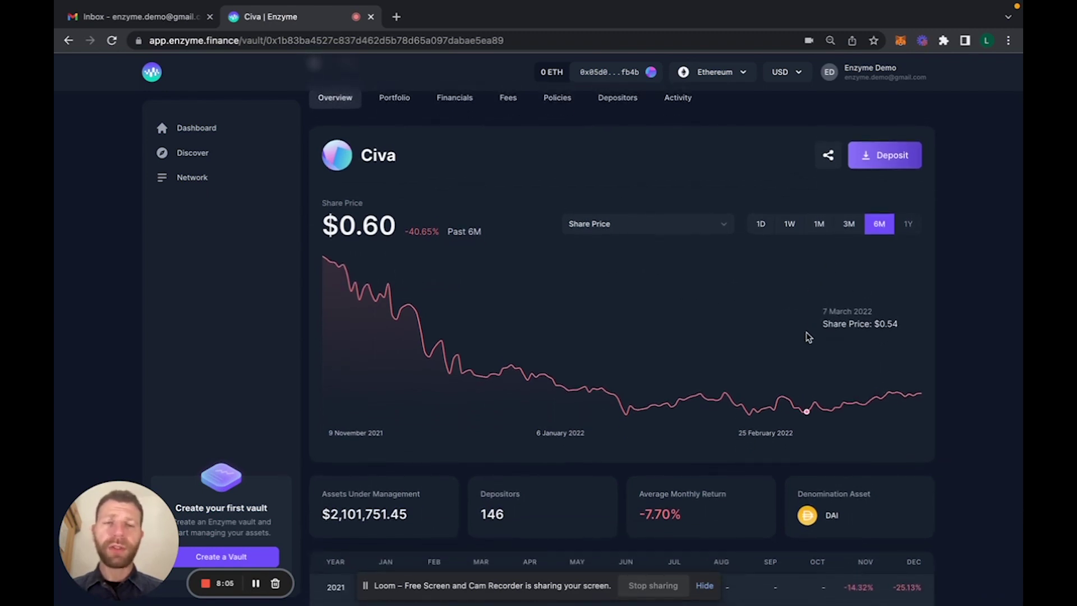
{"action": "right_click", "coordinate": [811, 235]}
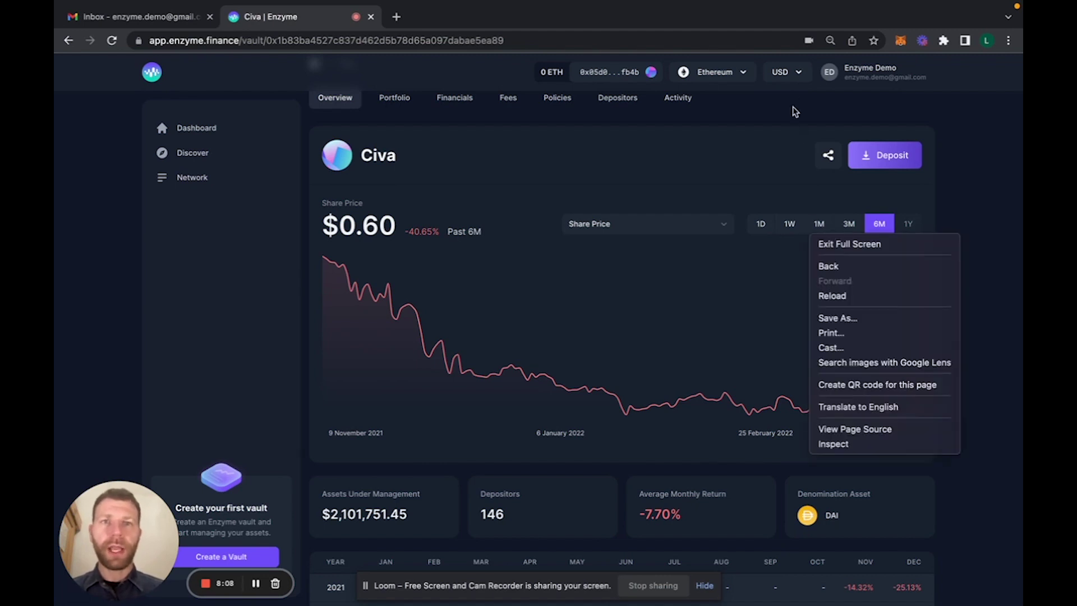
{"action": "left_click", "coordinate": [789, 78]}
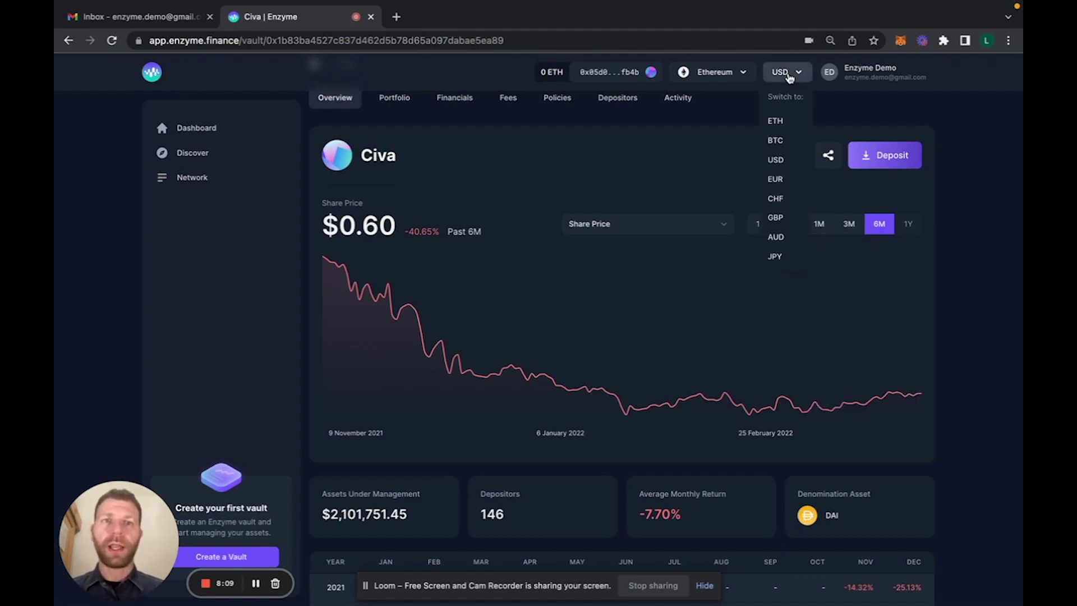
{"action": "left_click", "coordinate": [786, 141]}
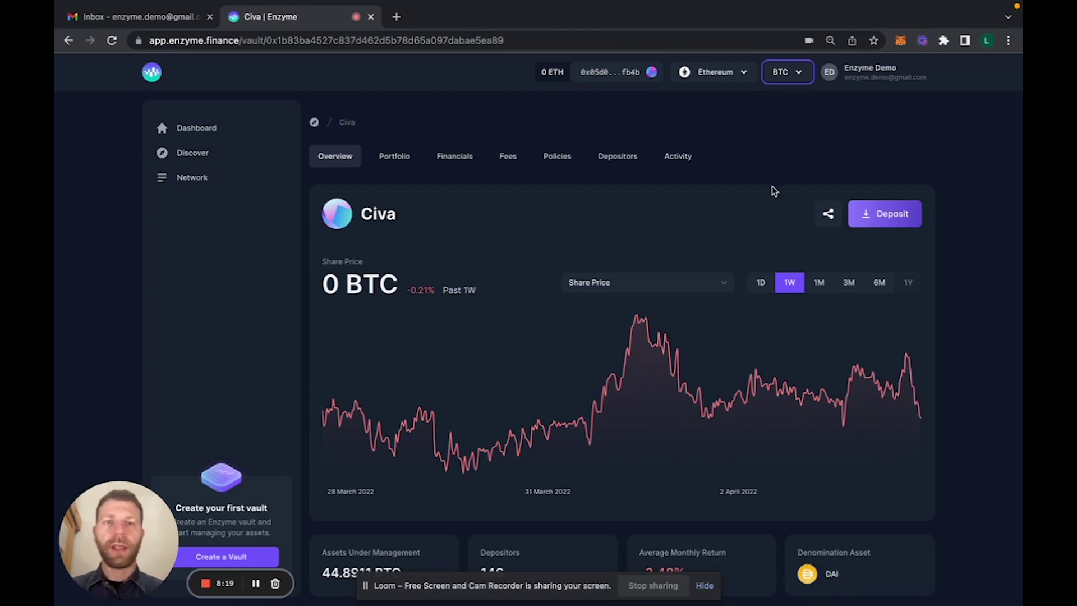
{"action": "left_click", "coordinate": [784, 76]}
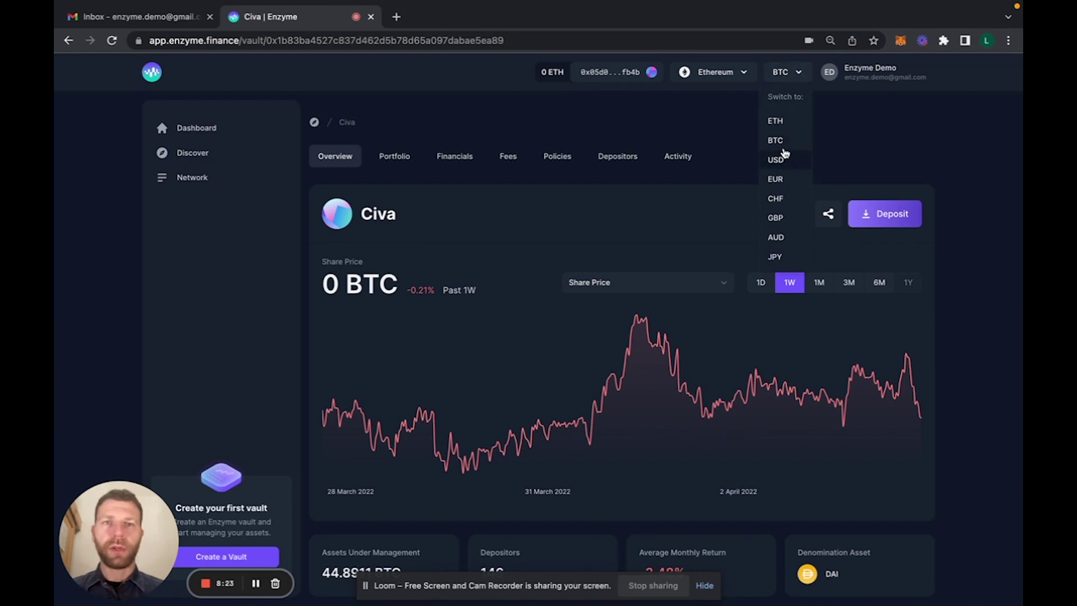
{"action": "left_click", "coordinate": [784, 129]}
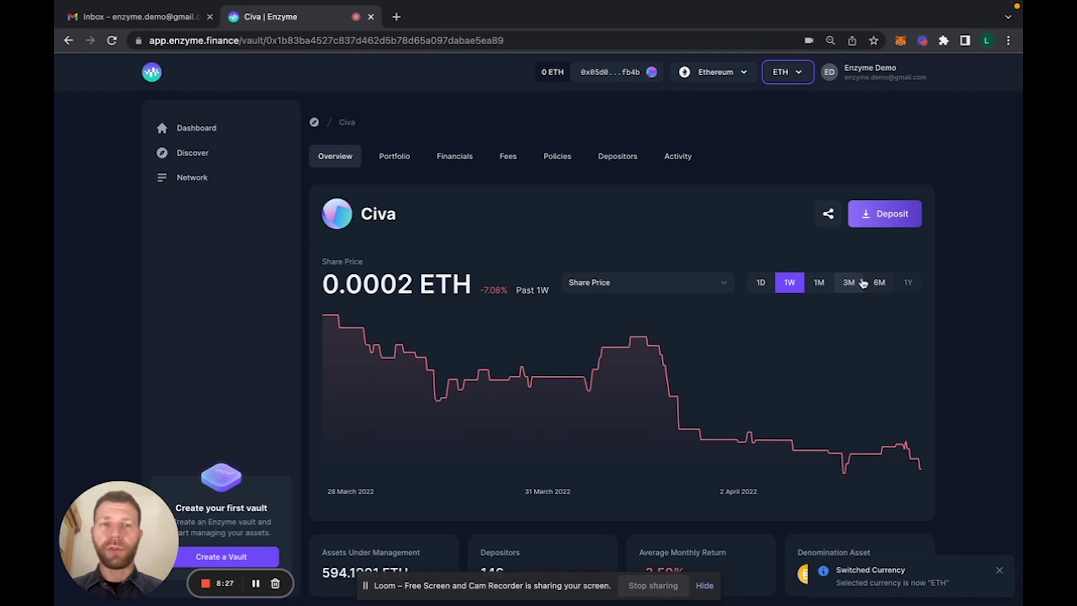
{"action": "left_click", "coordinate": [878, 285]}
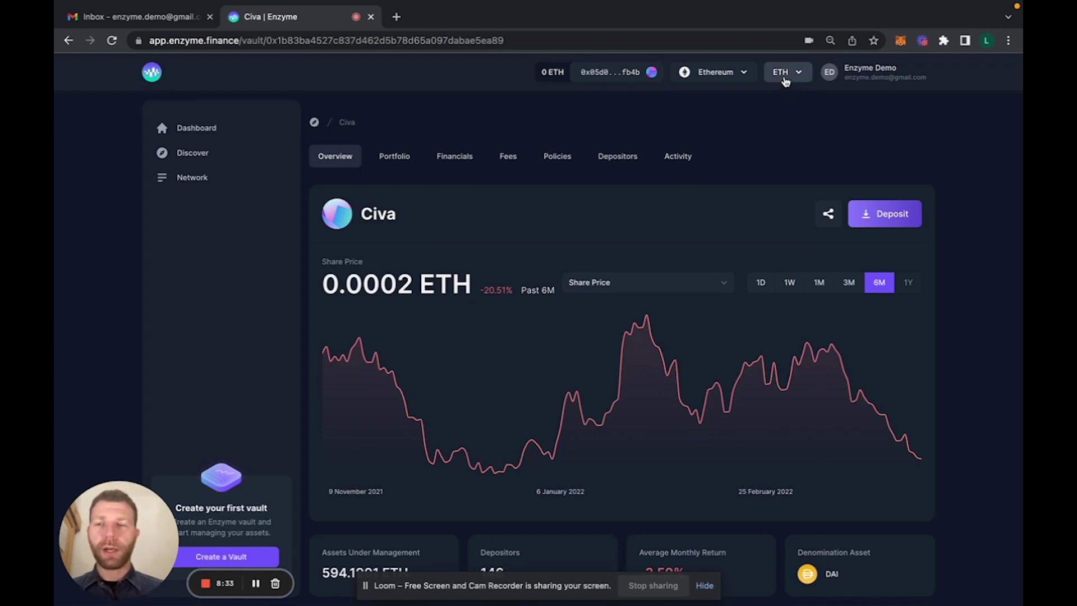
{"action": "scroll", "coordinate": [771, 149], "scroll_direction": "down", "scroll_amount": 2}
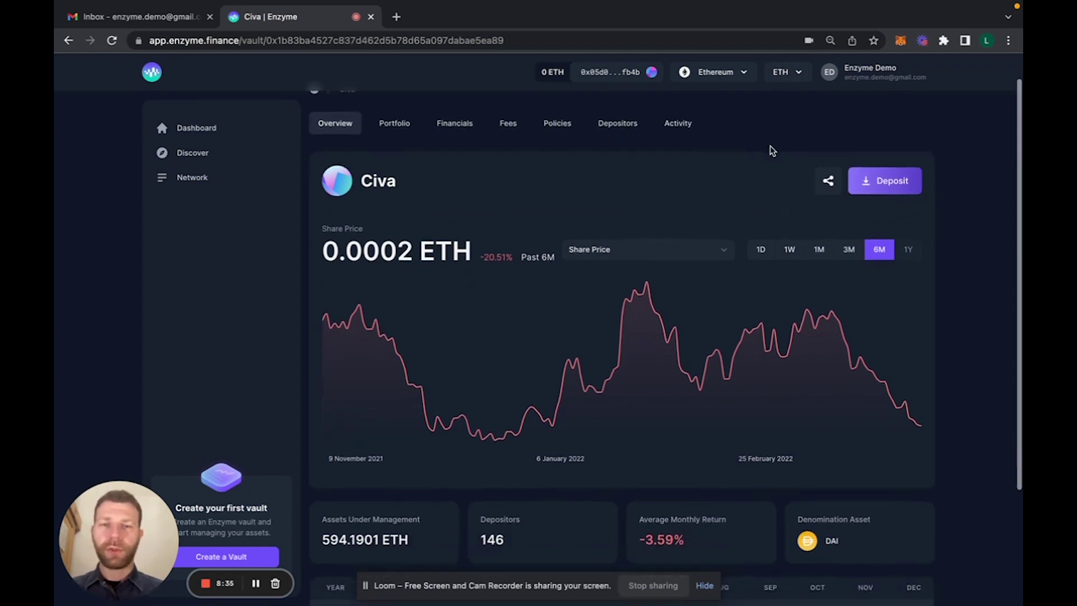
{"action": "scroll", "coordinate": [772, 149], "scroll_direction": "down", "scroll_amount": 4}
{"action": "scroll", "coordinate": [772, 150], "scroll_direction": "up", "scroll_amount": 2}
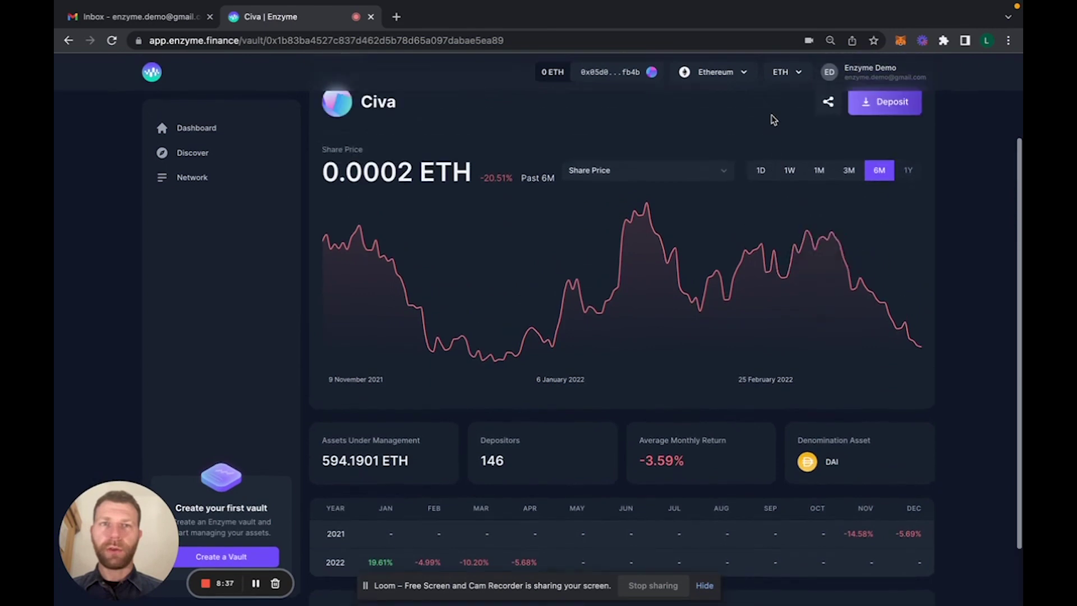
{"action": "left_click", "coordinate": [785, 72]}
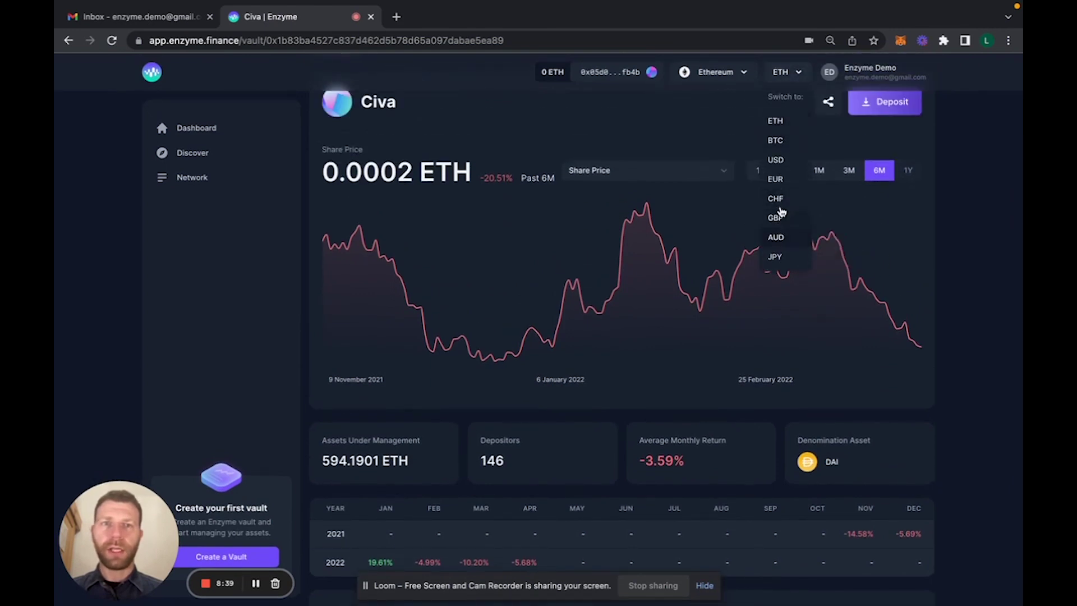
{"action": "left_click", "coordinate": [775, 160]}
{"action": "scroll", "coordinate": [656, 316], "scroll_direction": "down", "scroll_amount": 1}
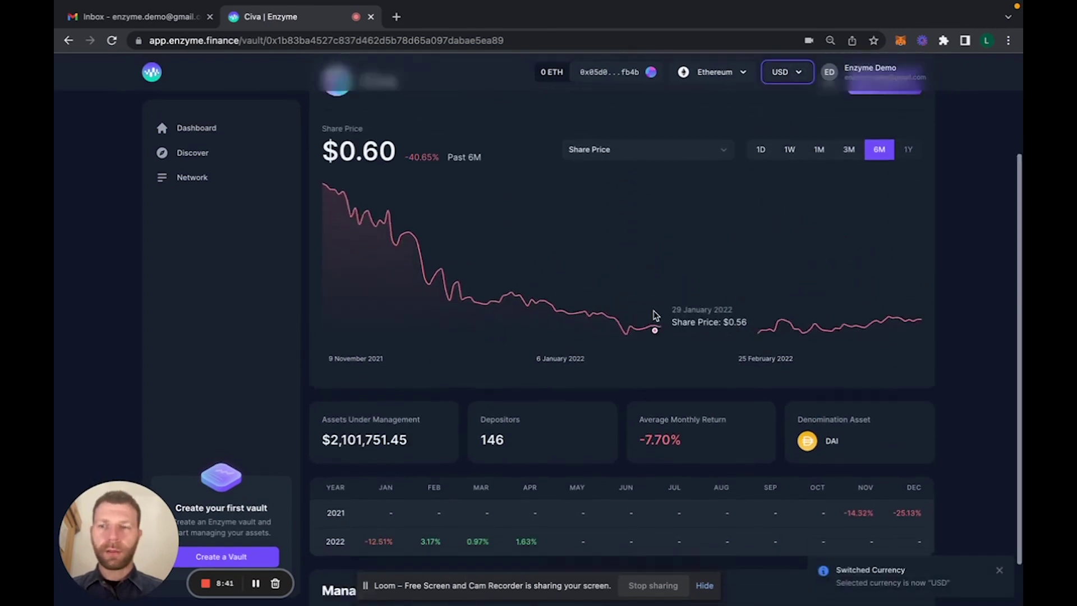
{"action": "scroll", "coordinate": [656, 315], "scroll_direction": "down", "scroll_amount": 3}
{"action": "scroll", "coordinate": [656, 316], "scroll_direction": "up", "scroll_amount": 7}
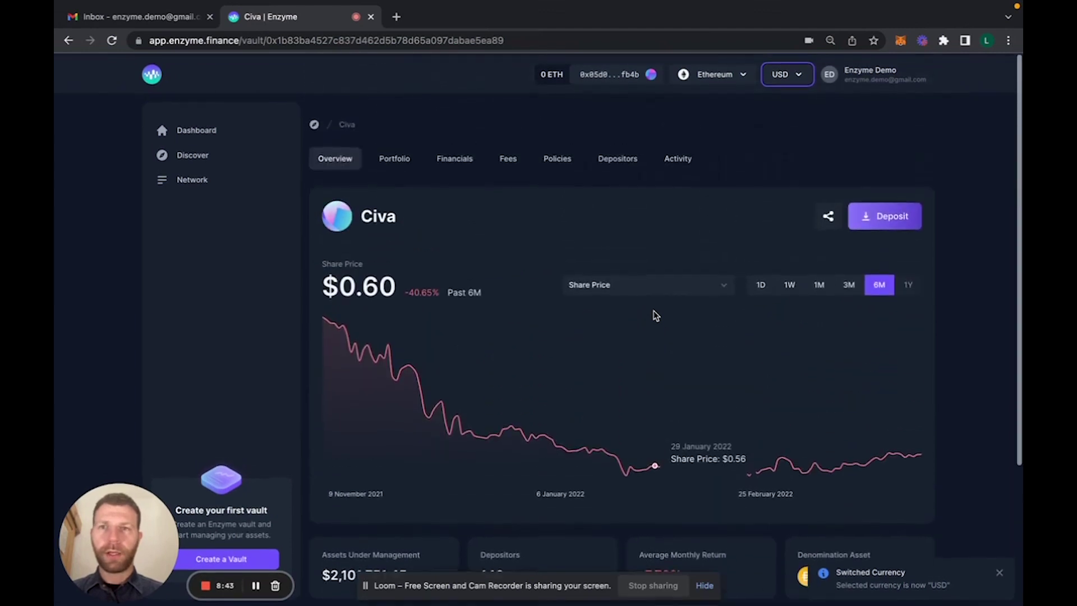
Step: Open the Civa vault's Portfolio tab to load its Token Holdings table
{"action": "left_click", "coordinate": [395, 163]}
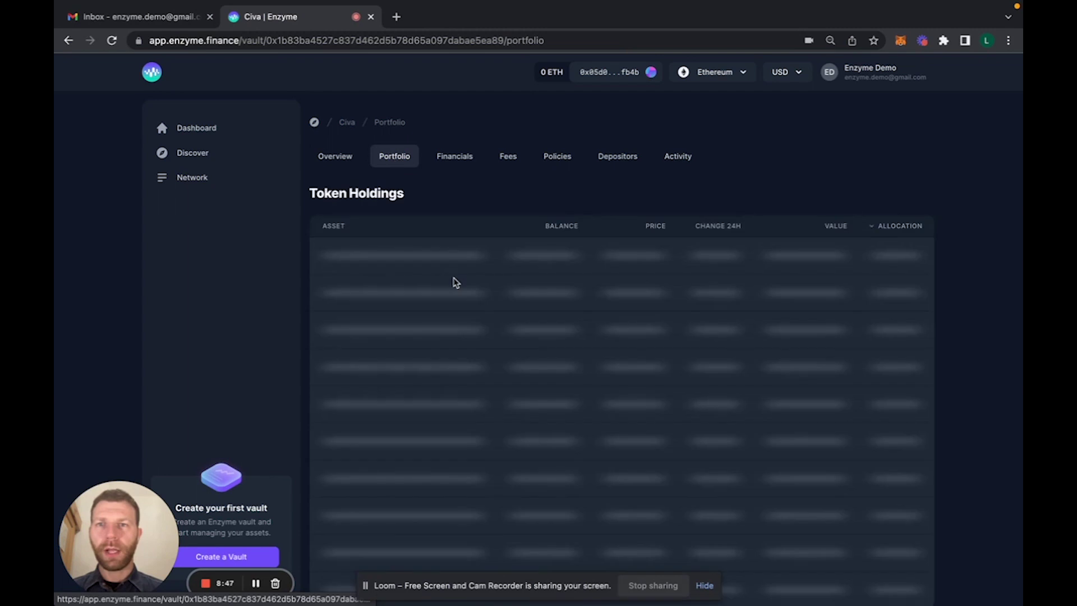